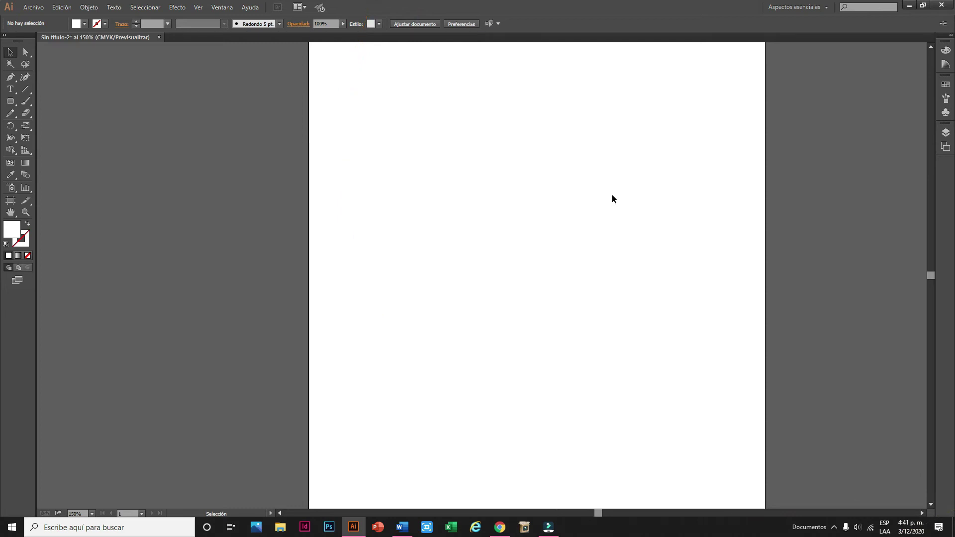
Step: Place sena1 (1).jpg from the desktop as a linked image near the page's upper-left corner
{"action": "left_click", "coordinate": [33, 8]}
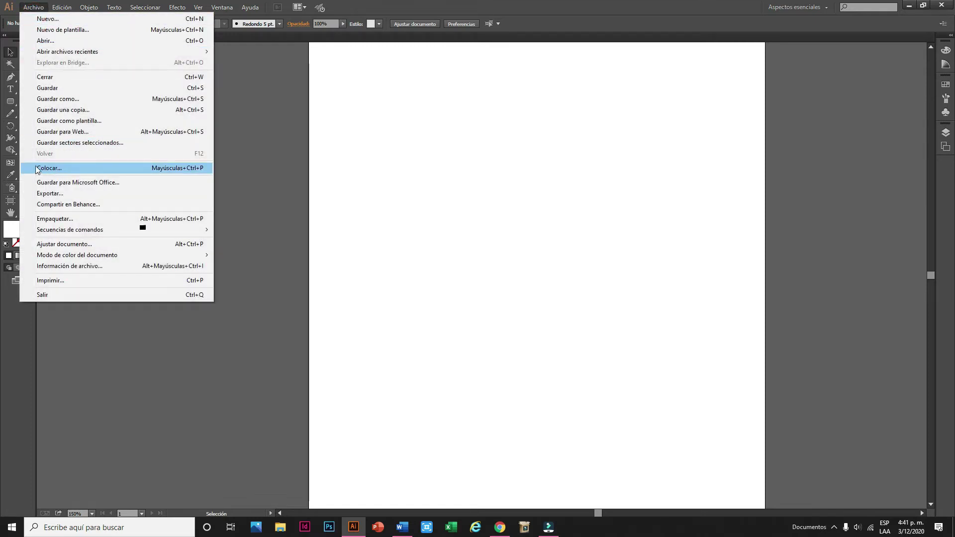
{"action": "left_click", "coordinate": [57, 169]}
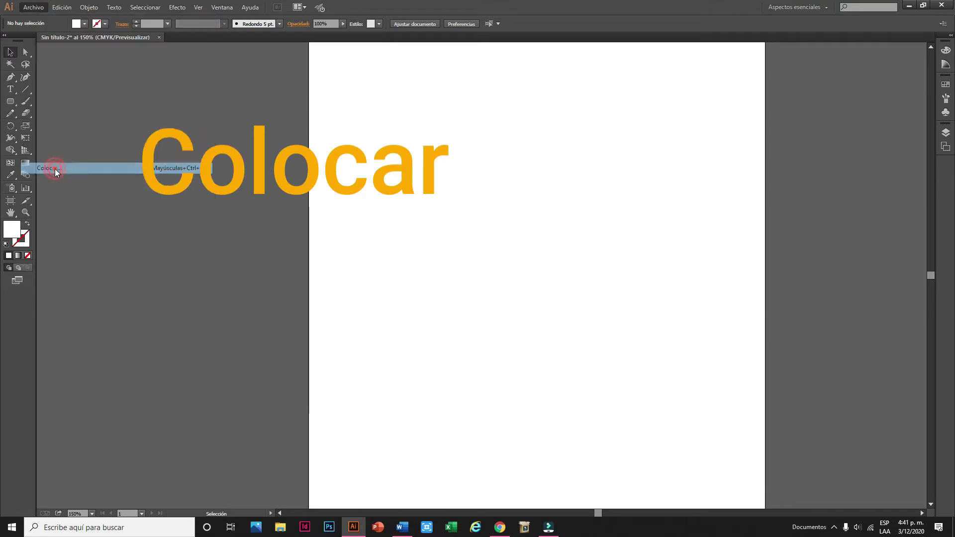
{"action": "left_click_drag", "start_coordinate": [733, 138], "coordinate": [731, 200]}
{"action": "left_click", "coordinate": [38, 181]}
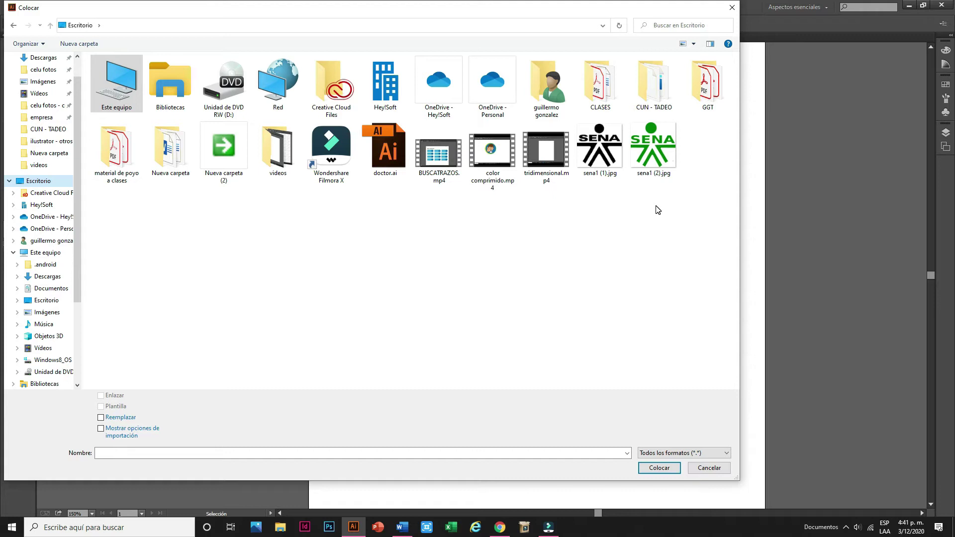
{"action": "left_click_drag", "start_coordinate": [663, 191], "coordinate": [605, 150]}
{"action": "left_click", "coordinate": [618, 214]}
{"action": "left_click_drag", "start_coordinate": [653, 201], "coordinate": [604, 151]}
{"action": "left_click", "coordinate": [640, 309]}
{"action": "left_click", "coordinate": [599, 151]}
{"action": "left_click", "coordinate": [659, 467]}
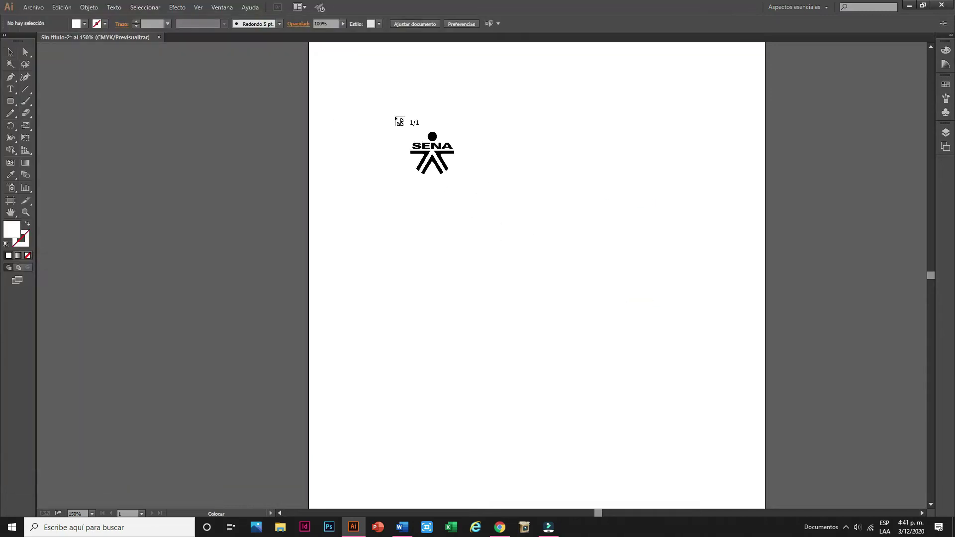
{"action": "left_click", "coordinate": [353, 81]}
{"action": "left_click_drag", "start_coordinate": [452, 154], "coordinate": [424, 143]}
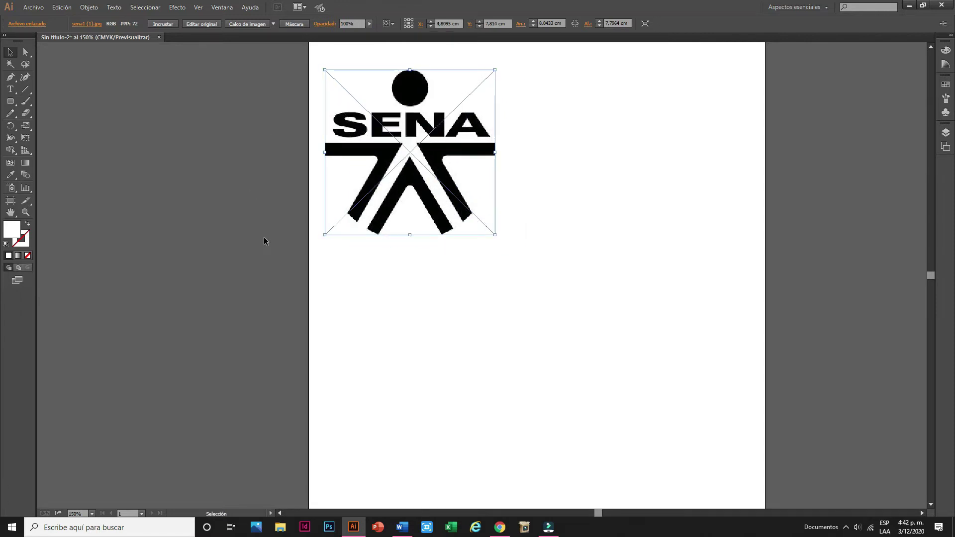
Step: Place sena1 (2).jpg from the desktop as a linked image beside the black logo
{"action": "key", "text": "shift+ctrl+p"}
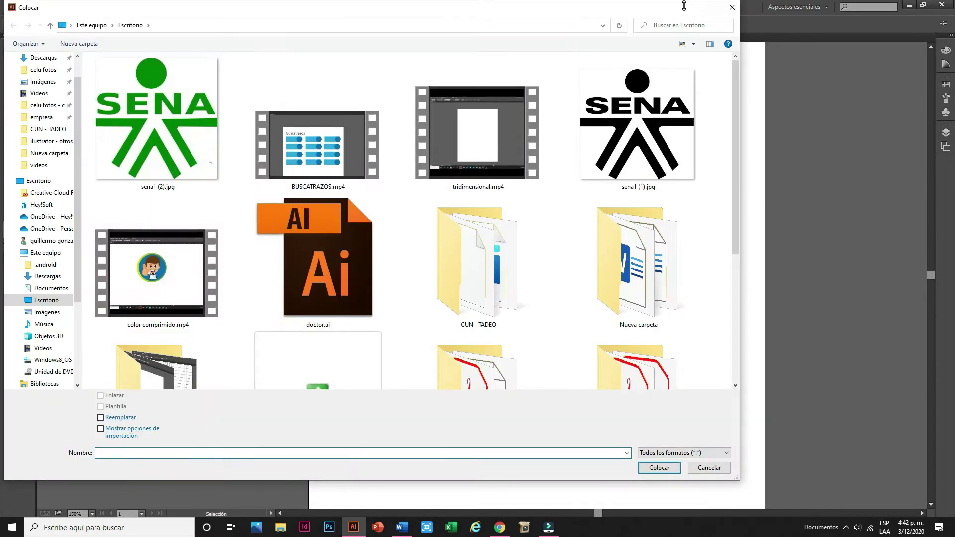
{"action": "left_click", "coordinate": [177, 105]}
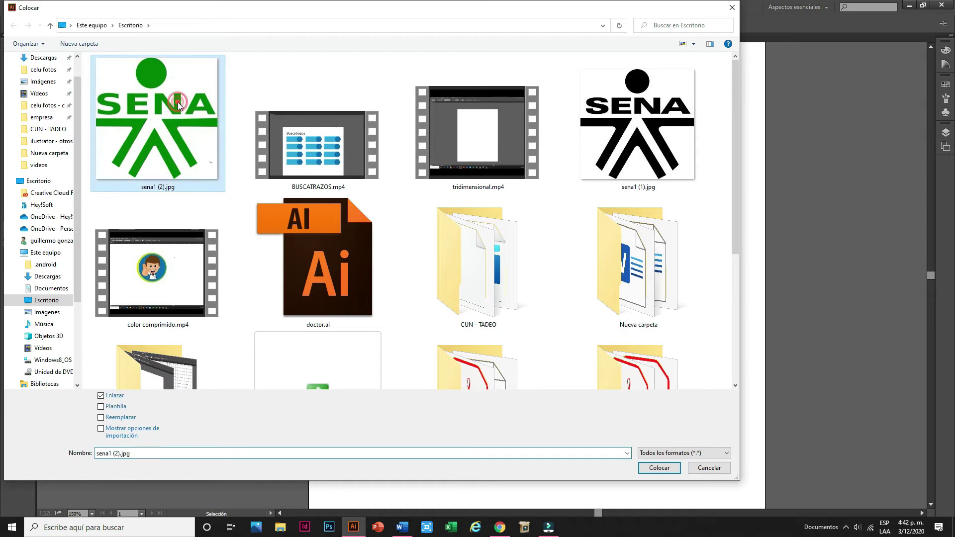
{"action": "left_click", "coordinate": [666, 468]}
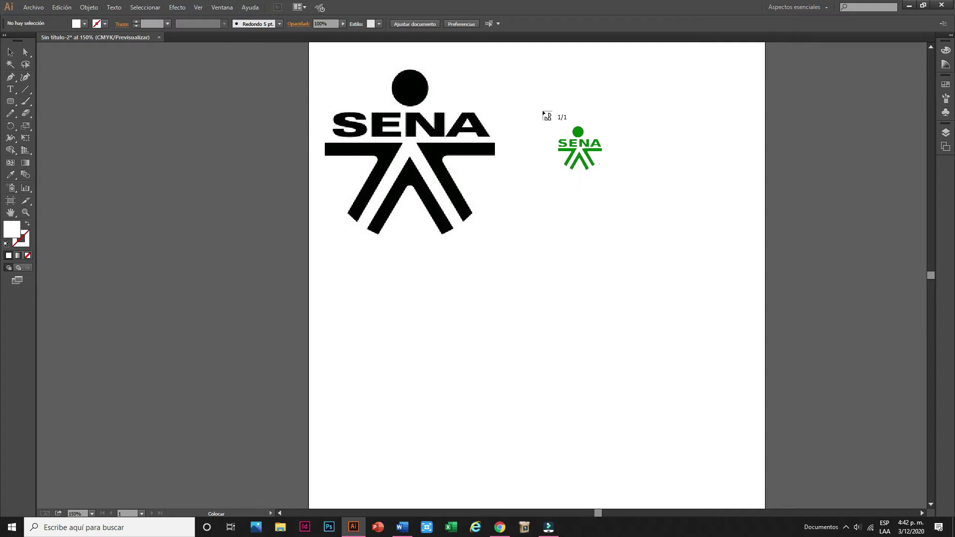
{"action": "left_click", "coordinate": [542, 111]}
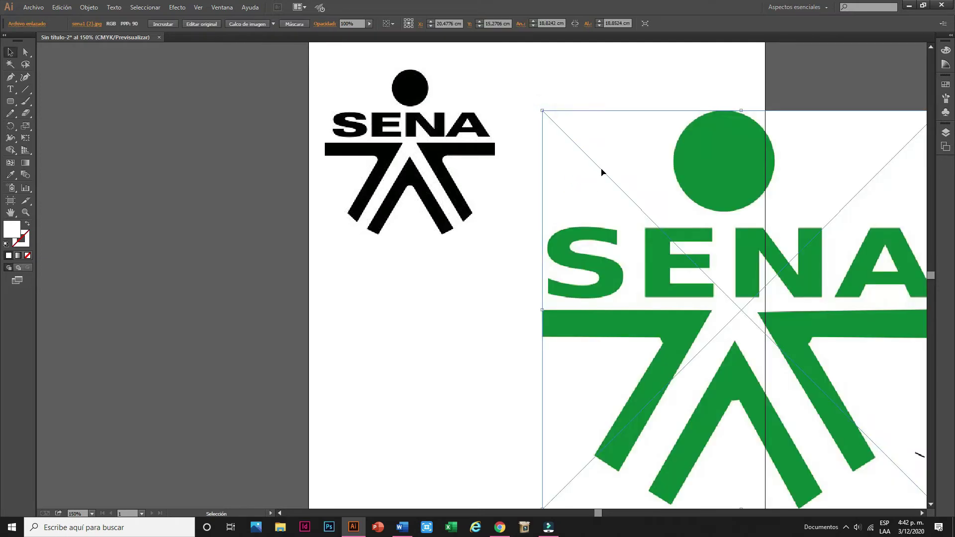
Step: Shrink the green logo to about 5.7 cm wide and the black one to about 5.9 cm, arranging them side by side
{"action": "left_click_drag", "start_coordinate": [542, 110], "coordinate": [820, 389]}
{"action": "left_click_drag", "start_coordinate": [861, 434], "coordinate": [573, 126]}
{"action": "left_click", "coordinate": [477, 191]}
{"action": "left_click_drag", "start_coordinate": [496, 235], "coordinate": [449, 192]}
{"action": "left_click", "coordinate": [569, 157]}
{"action": "left_click", "coordinate": [437, 135]}
{"action": "left_click_drag", "start_coordinate": [437, 134], "coordinate": [461, 145]}
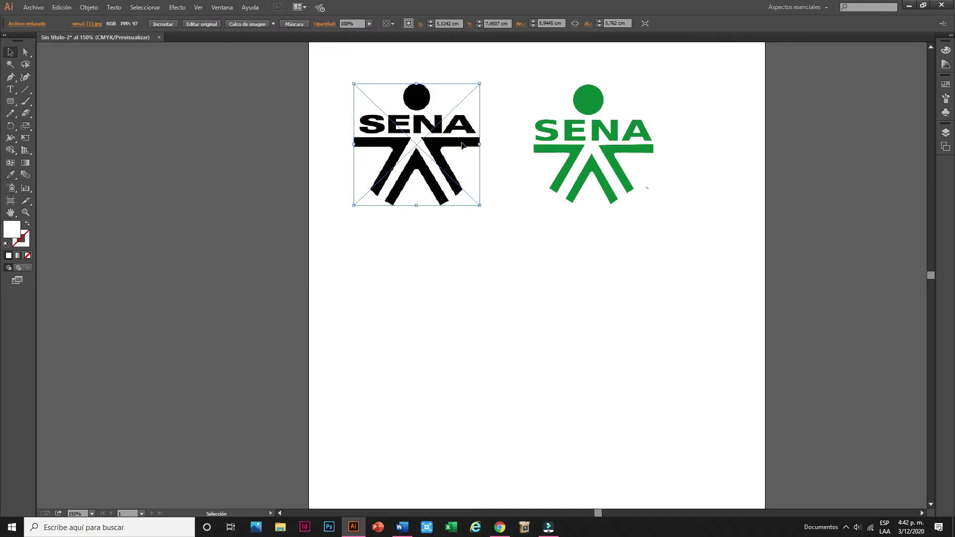
Step: Examine both placed logos and their link details in the Links panel, including file format and location
{"action": "left_click", "coordinate": [550, 147]}
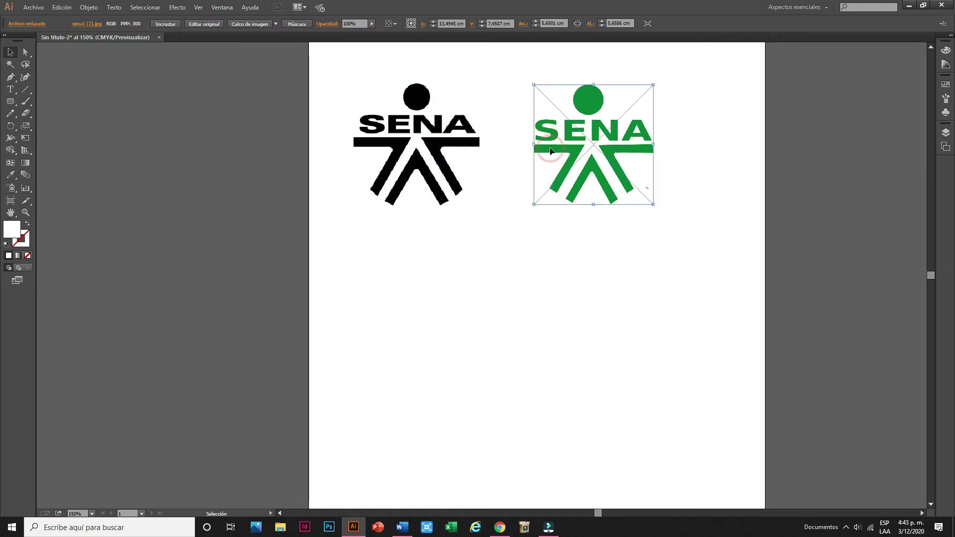
{"action": "left_click", "coordinate": [446, 142]}
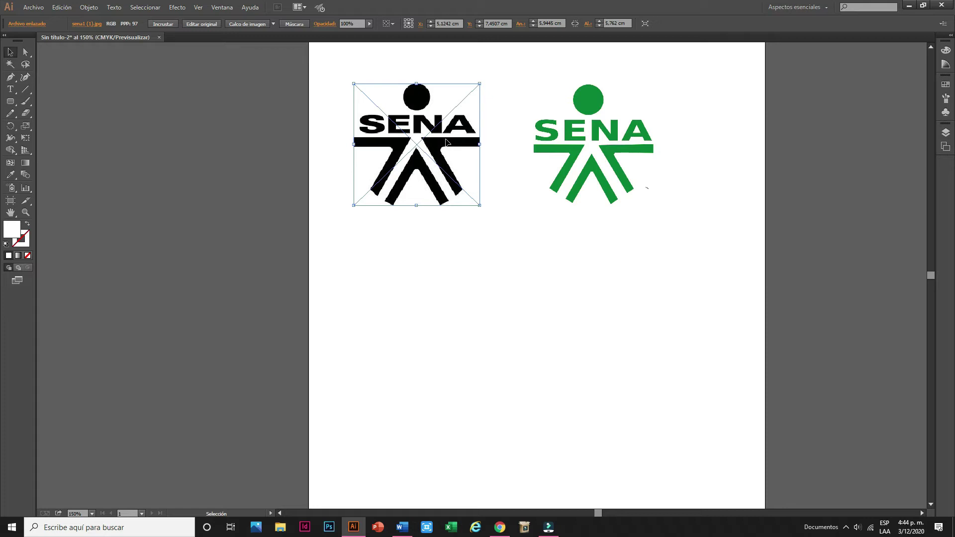
{"action": "left_click", "coordinate": [584, 111]}
{"action": "left_click", "coordinate": [436, 127]}
{"action": "left_click", "coordinate": [222, 7]}
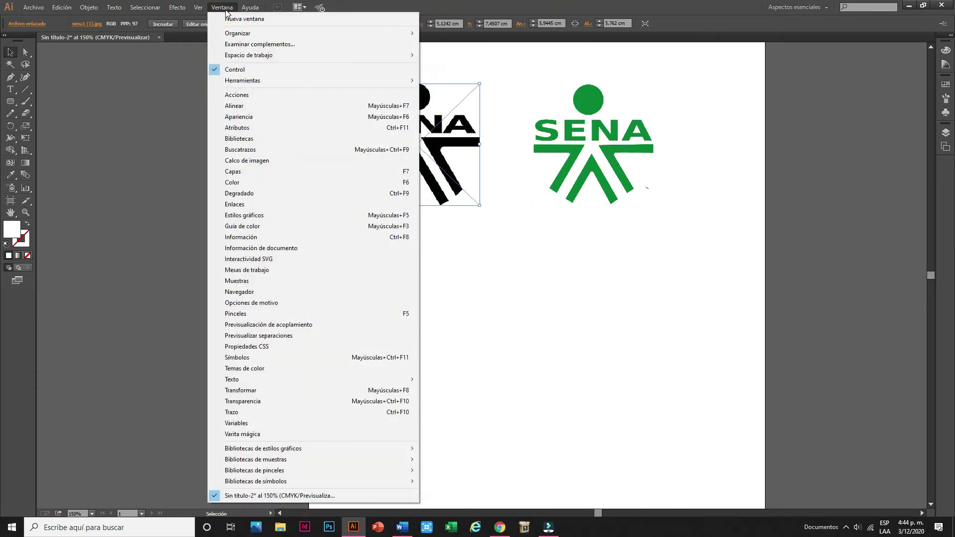
{"action": "left_click", "coordinate": [259, 204]}
{"action": "left_click_drag", "start_coordinate": [324, 110], "coordinate": [267, 64]}
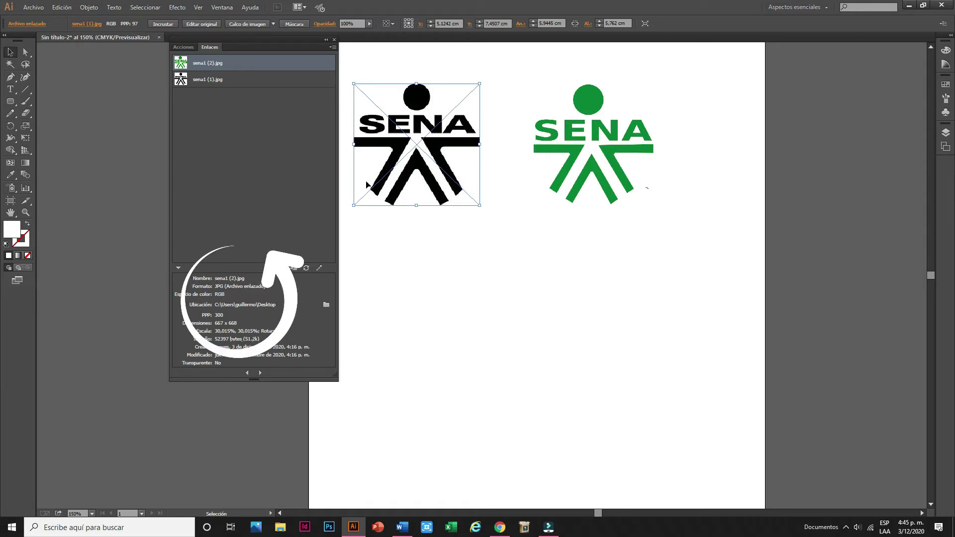
{"action": "left_click", "coordinate": [575, 169]}
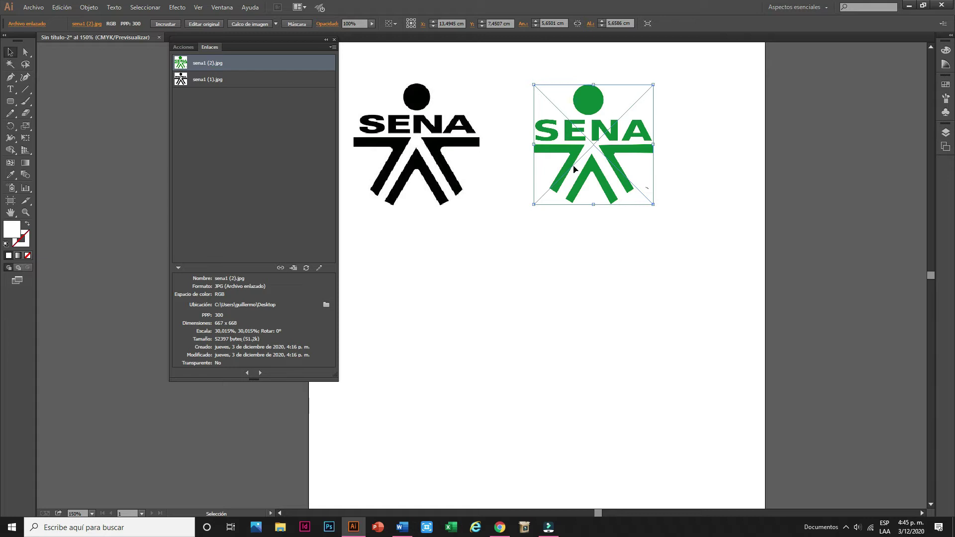
{"action": "left_click", "coordinate": [224, 80]}
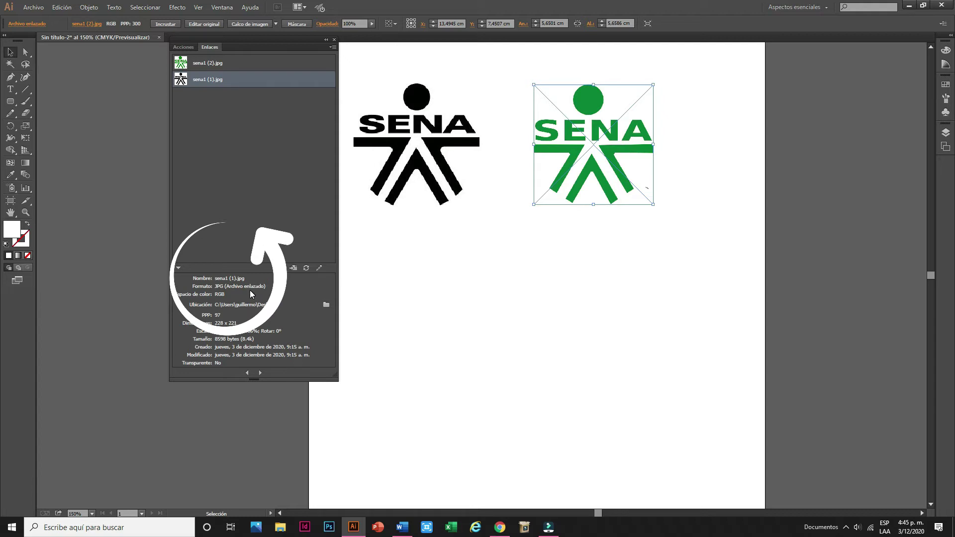
{"action": "left_click", "coordinate": [324, 305]}
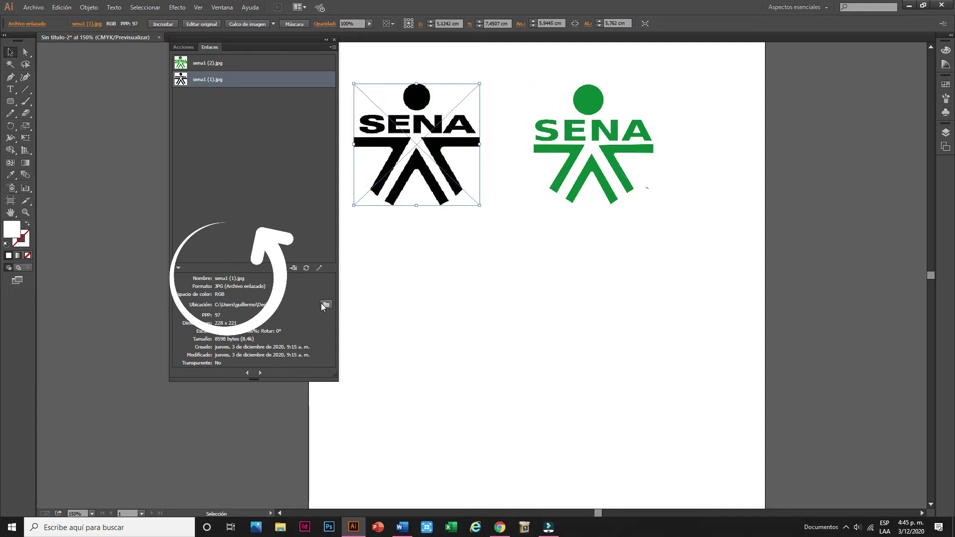
{"action": "left_click", "coordinate": [334, 40]}
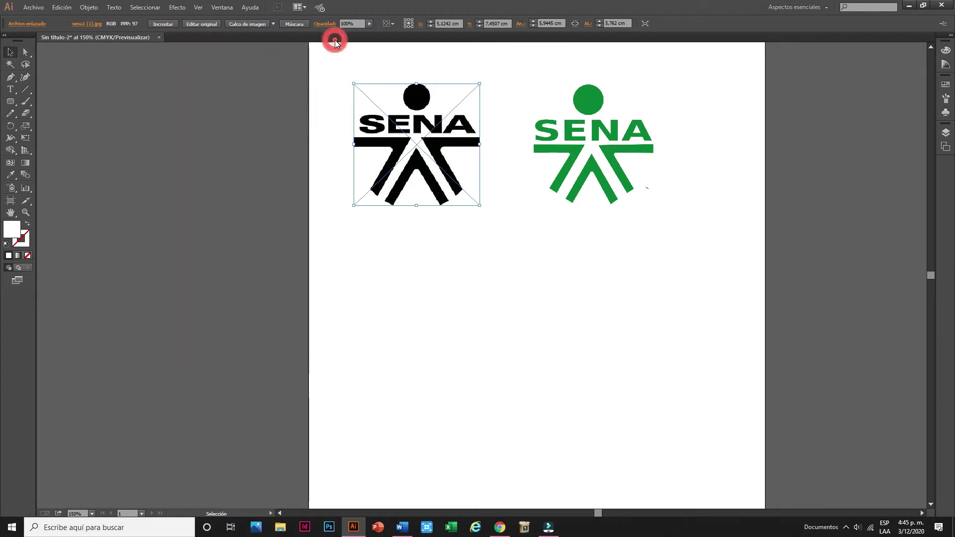
Step: Save the document on the desktop as sena in Adobe Illustrator (*.AI) format, accepting the save options
{"action": "left_click", "coordinate": [34, 8]}
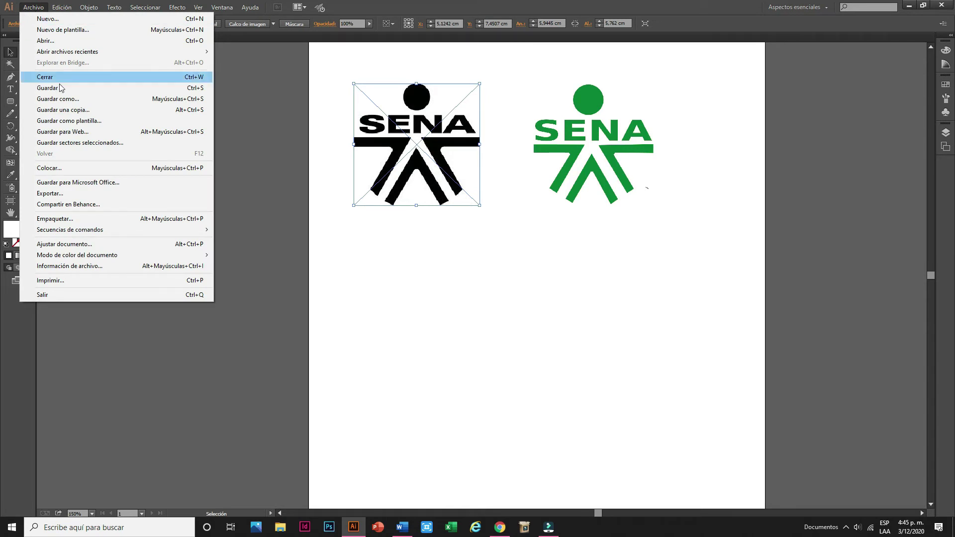
{"action": "left_click", "coordinate": [80, 99]}
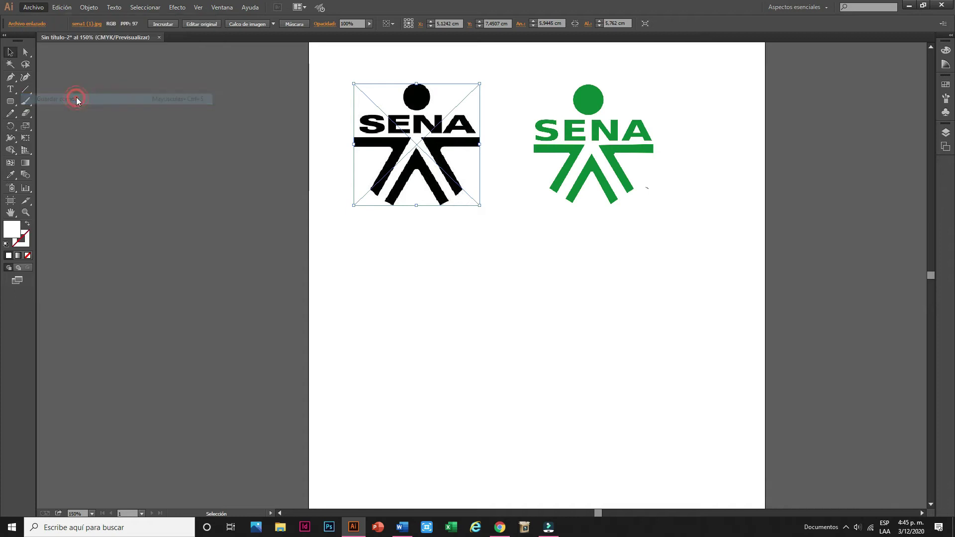
{"action": "left_click", "coordinate": [38, 158]}
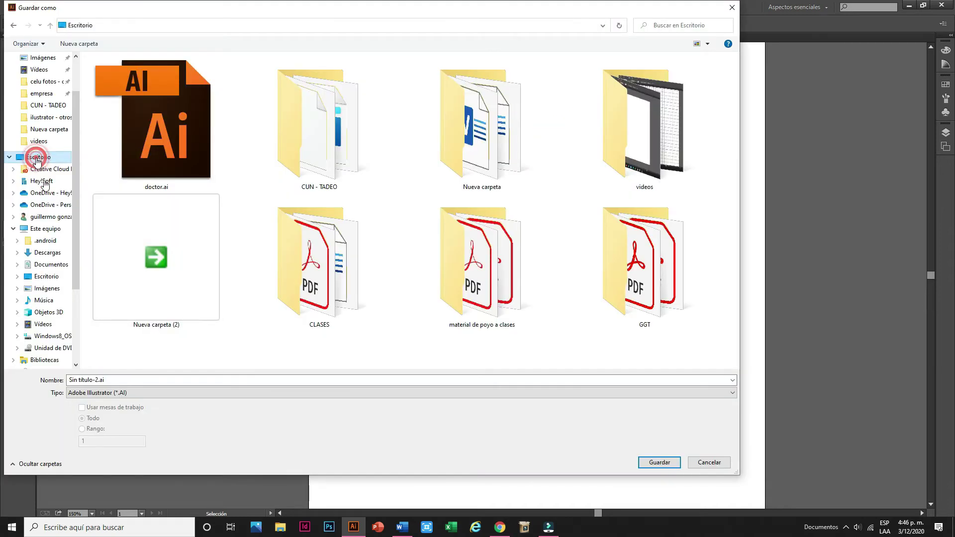
{"action": "left_click", "coordinate": [116, 380]}
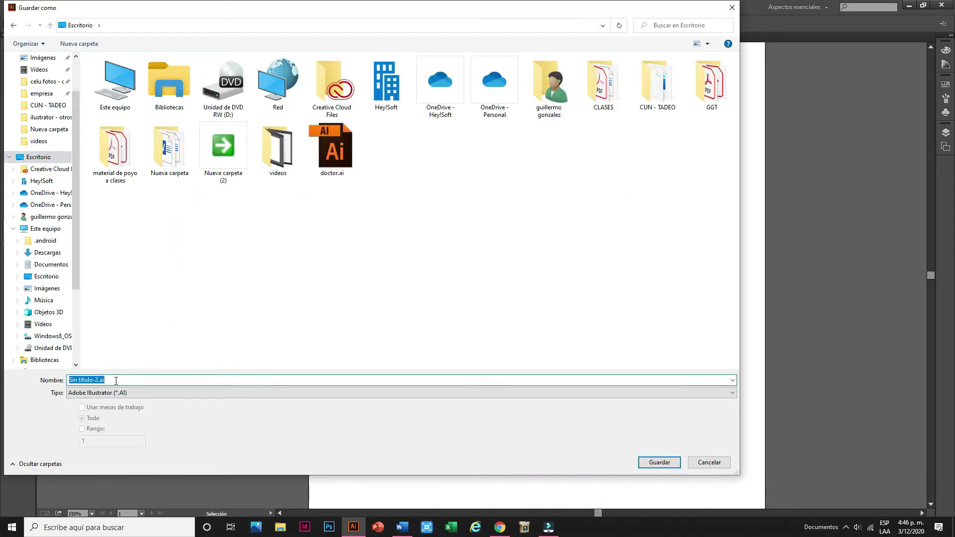
{"action": "type", "text": "sena"}
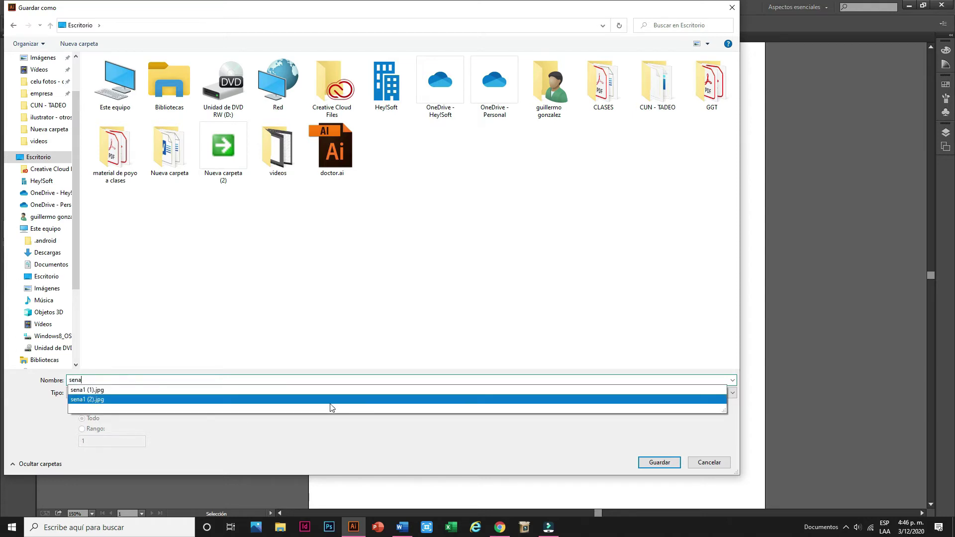
{"action": "left_click", "coordinate": [557, 451]}
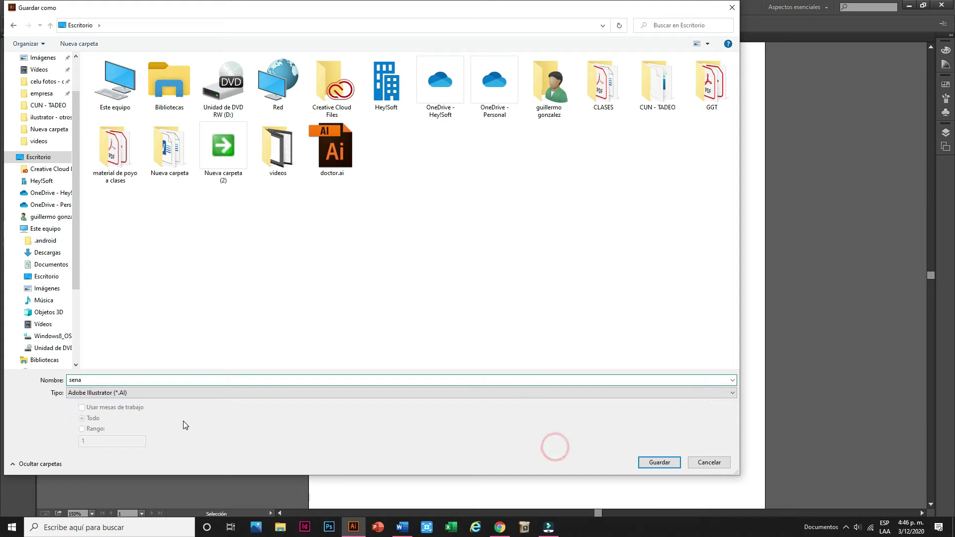
{"action": "left_click", "coordinate": [649, 463]}
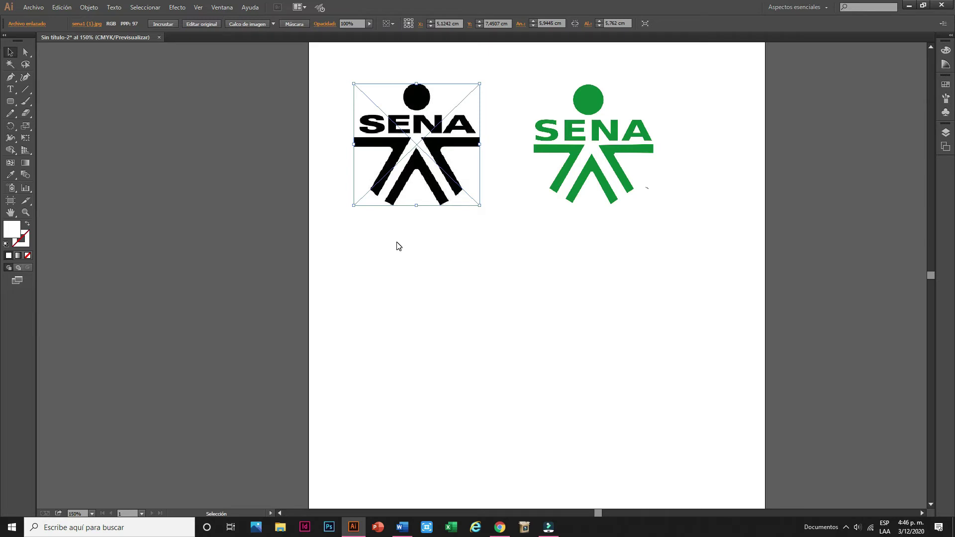
{"action": "left_click", "coordinate": [561, 396]}
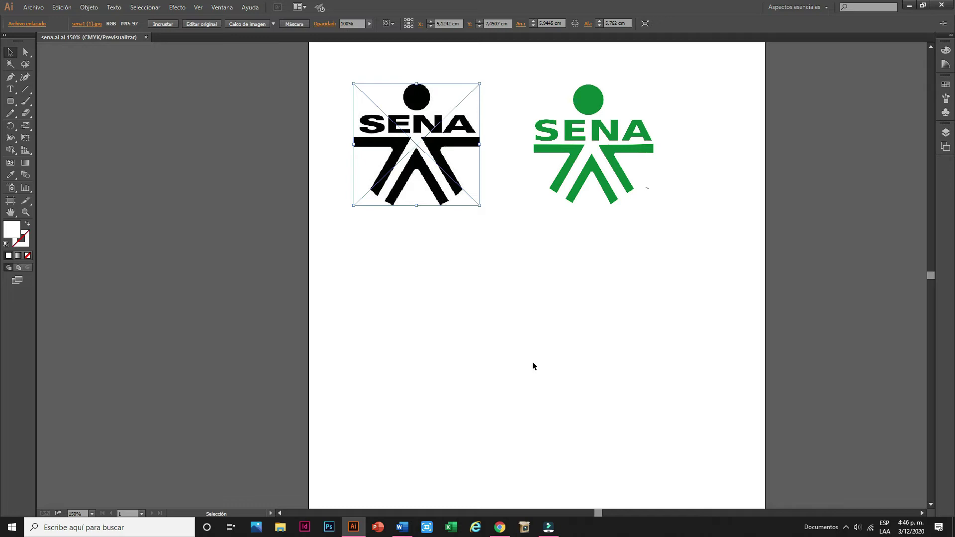
Step: Switch to the desktop and move sena1 (1).jpg and sena1 (2).jpg into the CUN - TADEO folder
{"action": "key", "text": "super+d"}
{"action": "left_click_drag", "start_coordinate": [132, 78], "coordinate": [127, 117]}
{"action": "left_click", "coordinate": [162, 171]}
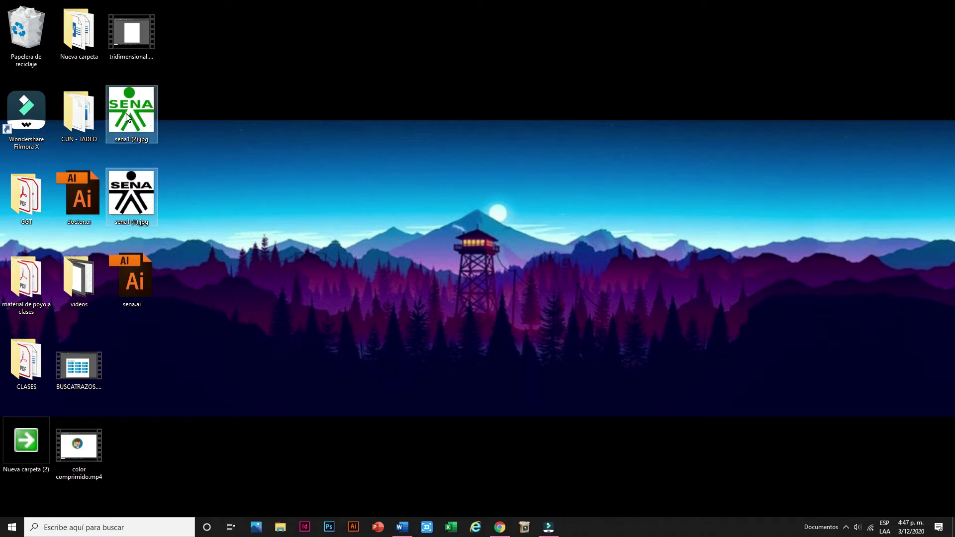
{"action": "left_click_drag", "start_coordinate": [127, 118], "coordinate": [82, 117]}
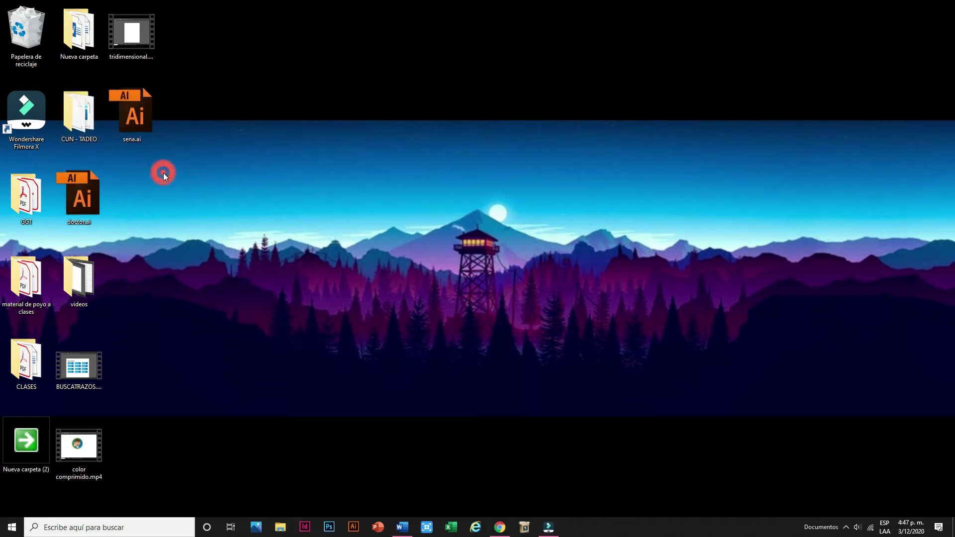
Step: Reopen sena.ai from the desktop in Illustrator, ignoring both missing linked images and dismissing the what's-new window
{"action": "double_click", "coordinate": [146, 118]}
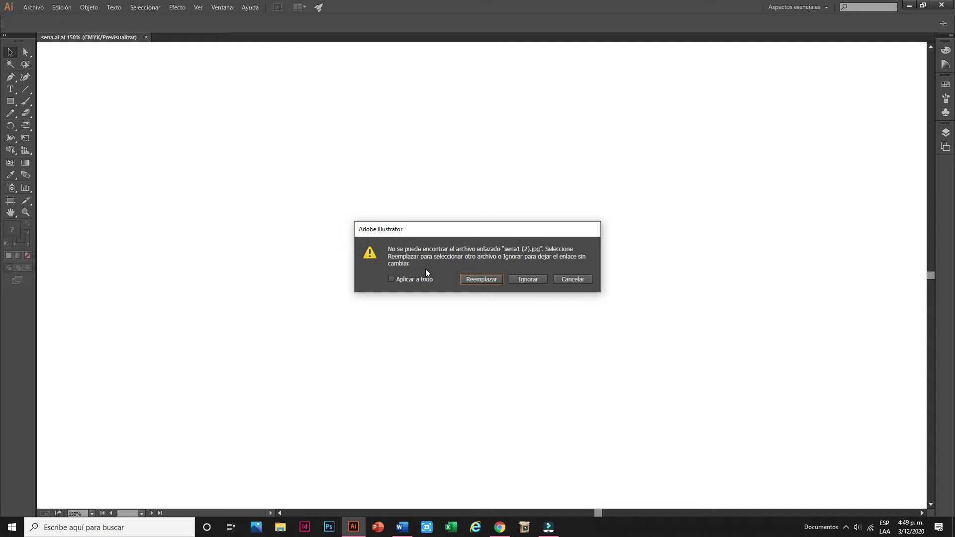
{"action": "left_click", "coordinate": [536, 279]}
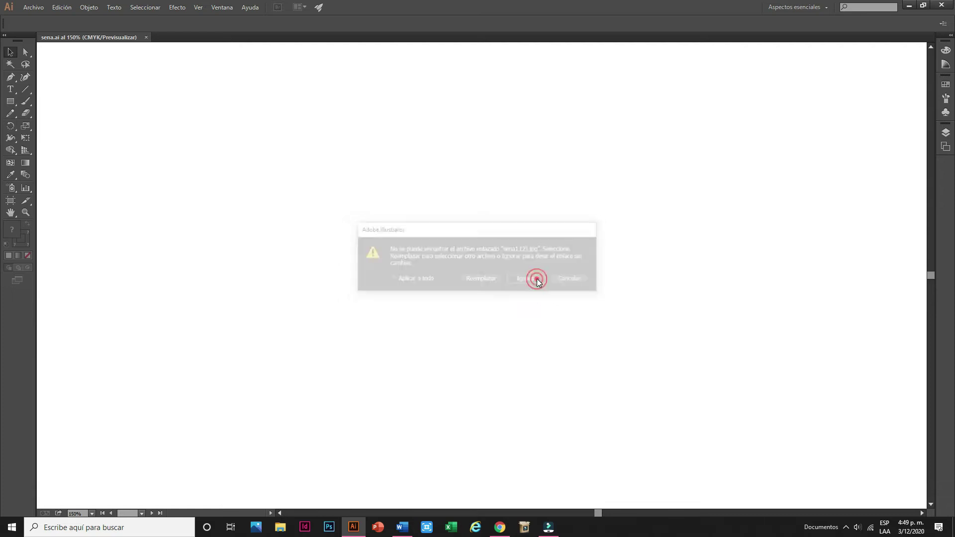
{"action": "left_click", "coordinate": [536, 278]}
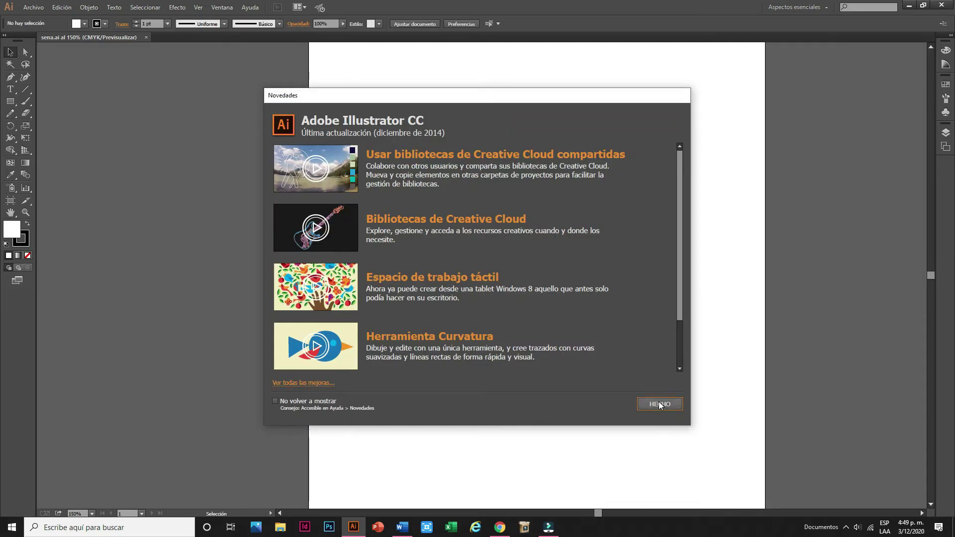
{"action": "left_click", "coordinate": [658, 404]}
Step: Place sena1 (1).jpg and sena1 (2).jpg from the CUN - TADEO folder as linked images, with the black logo beside the green one
{"action": "left_click", "coordinate": [33, 7]}
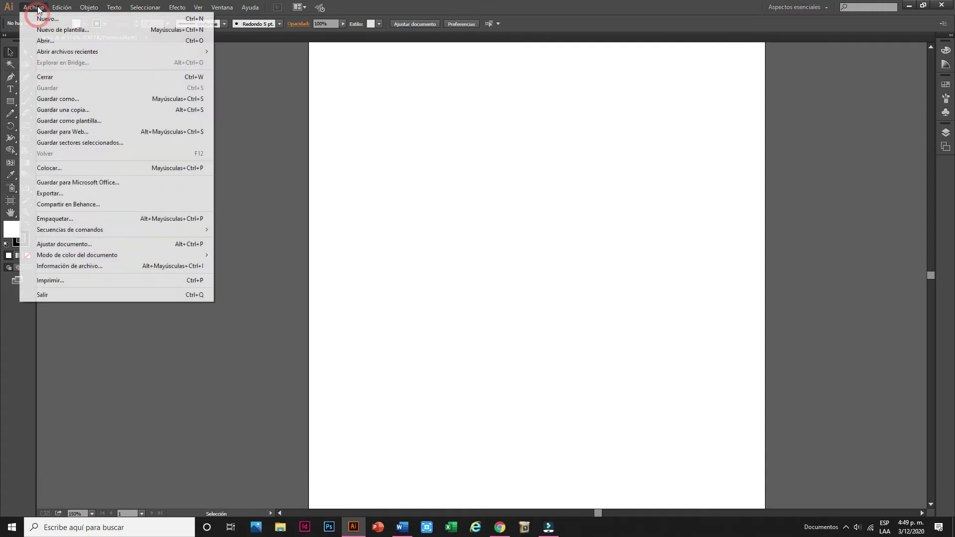
{"action": "left_click", "coordinate": [73, 168]}
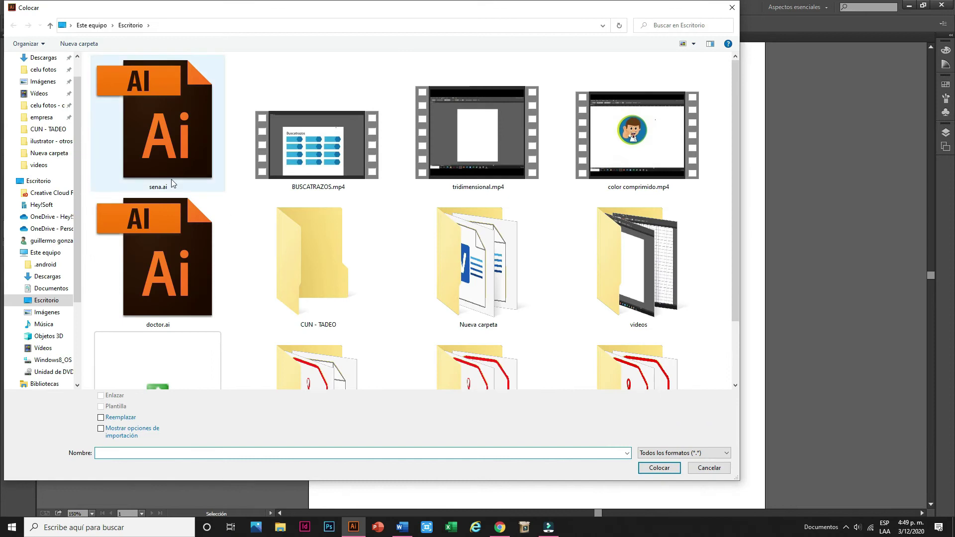
{"action": "double_click", "coordinate": [356, 262]}
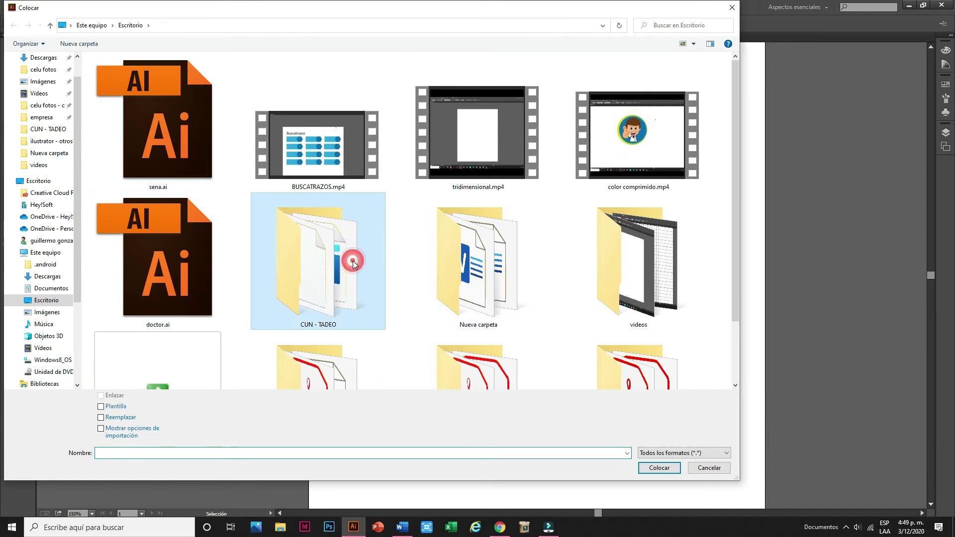
{"action": "left_click", "coordinate": [325, 272]}
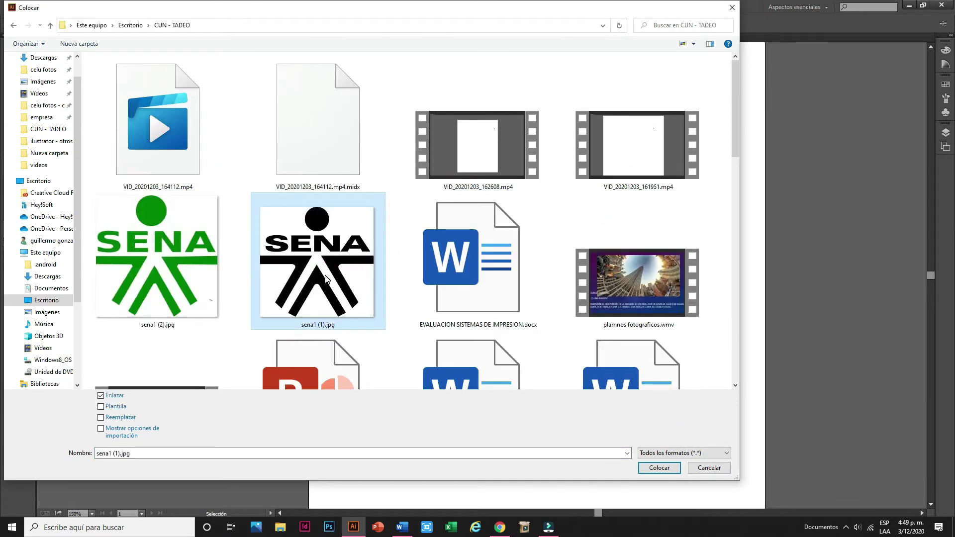
{"action": "left_click", "coordinate": [188, 261], "text": "ctrl"}
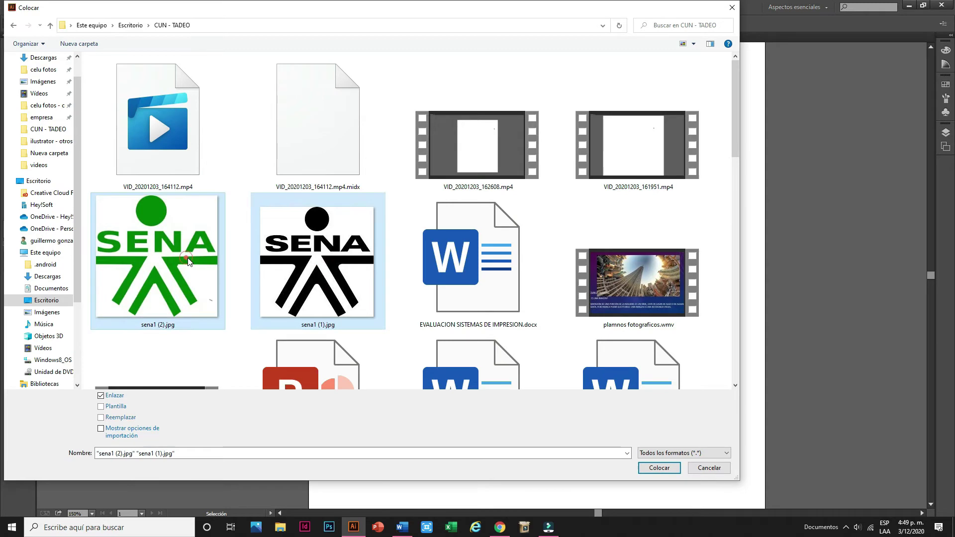
{"action": "left_click", "coordinate": [664, 472]}
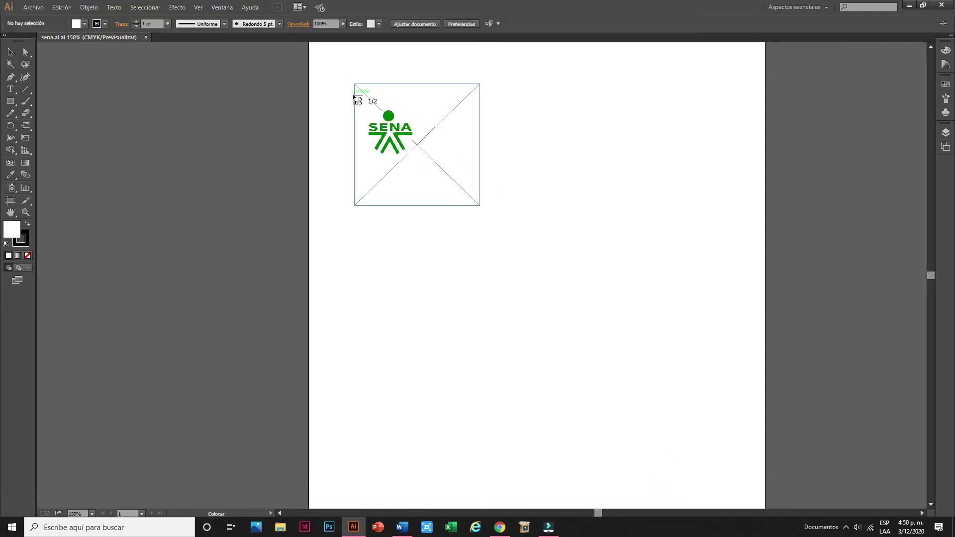
{"action": "left_click", "coordinate": [353, 94]}
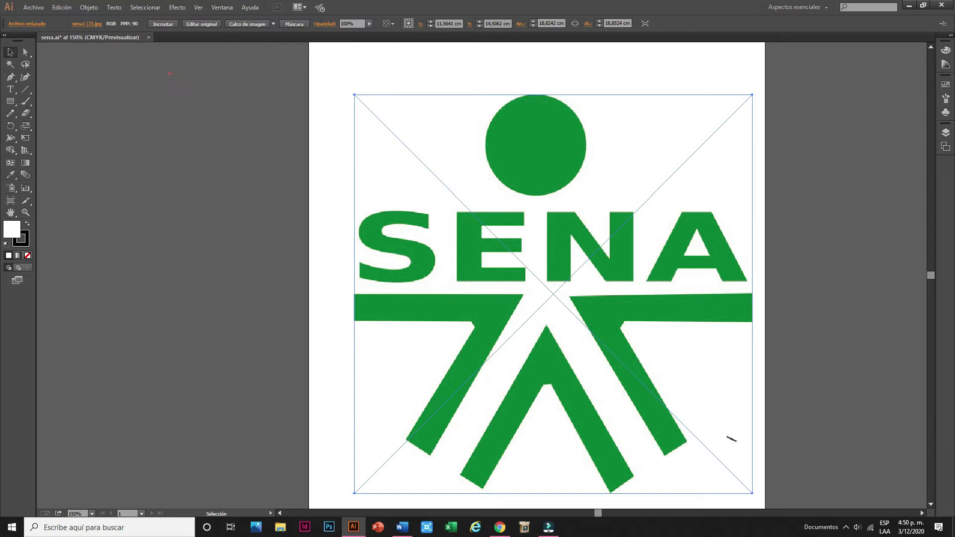
{"action": "left_click", "coordinate": [170, 74]}
Step: Scale the green logo to about 5.3 cm wide and the black one to about 6.1 cm, side by side near the page's upper edge
{"action": "left_click", "coordinate": [411, 123]}
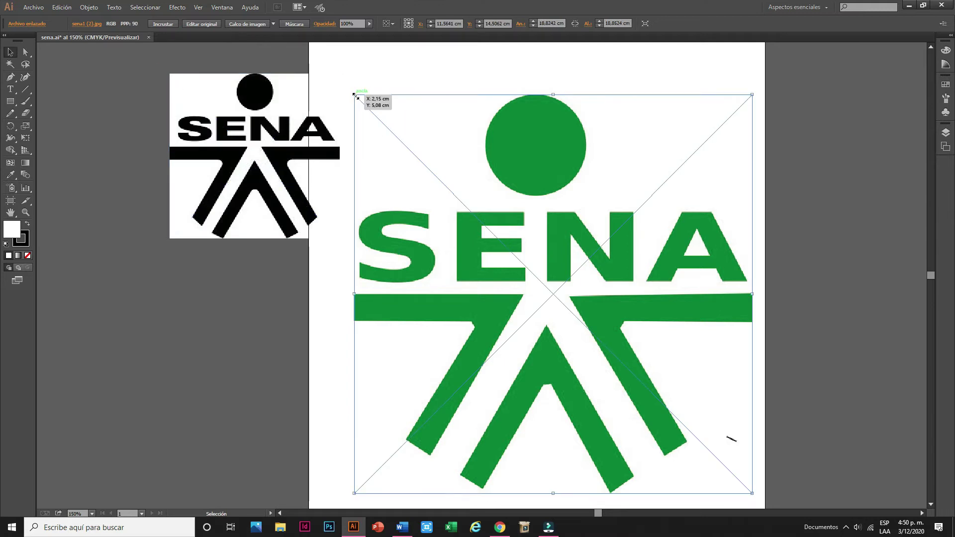
{"action": "left_click_drag", "start_coordinate": [354, 94], "coordinate": [506, 119]}
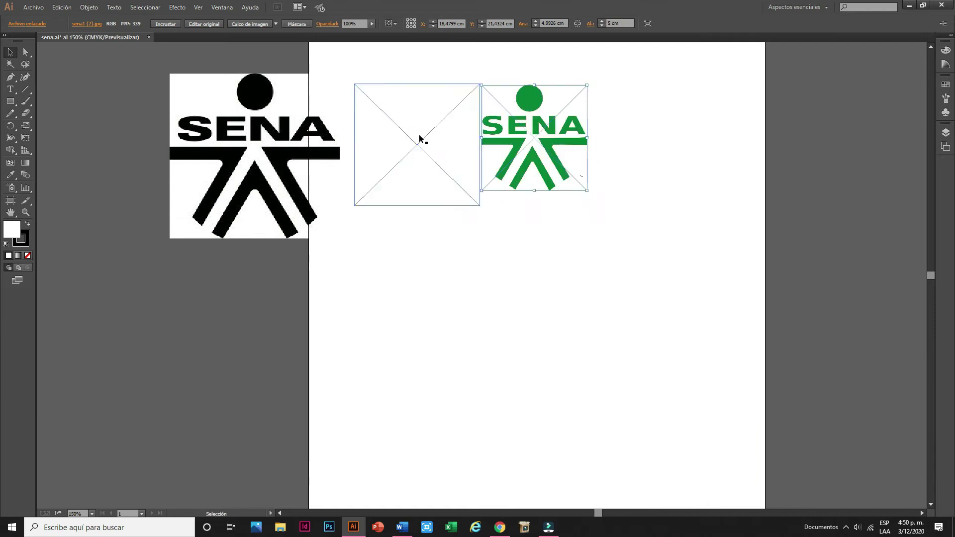
{"action": "left_click", "coordinate": [317, 141]}
{"action": "left_click_drag", "start_coordinate": [339, 74], "coordinate": [298, 114]}
{"action": "left_click_drag", "start_coordinate": [315, 149], "coordinate": [427, 132]}
{"action": "left_click", "coordinate": [529, 125]}
{"action": "left_click_drag", "start_coordinate": [587, 191], "coordinate": [595, 200]}
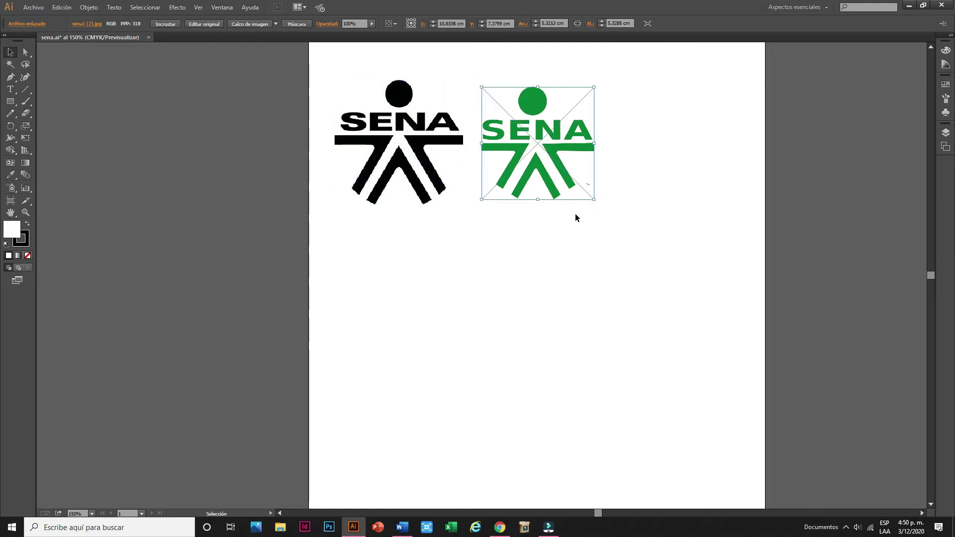
Step: Enlarge the green logo to about 5.6 cm wide, with its upper edge level with the black logo
{"action": "left_click", "coordinate": [419, 195]}
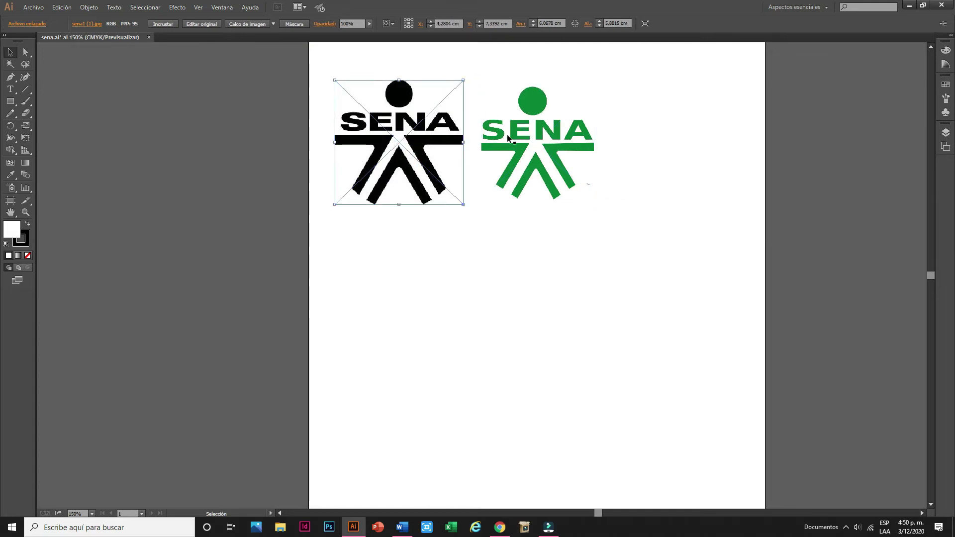
{"action": "left_click", "coordinate": [617, 107]}
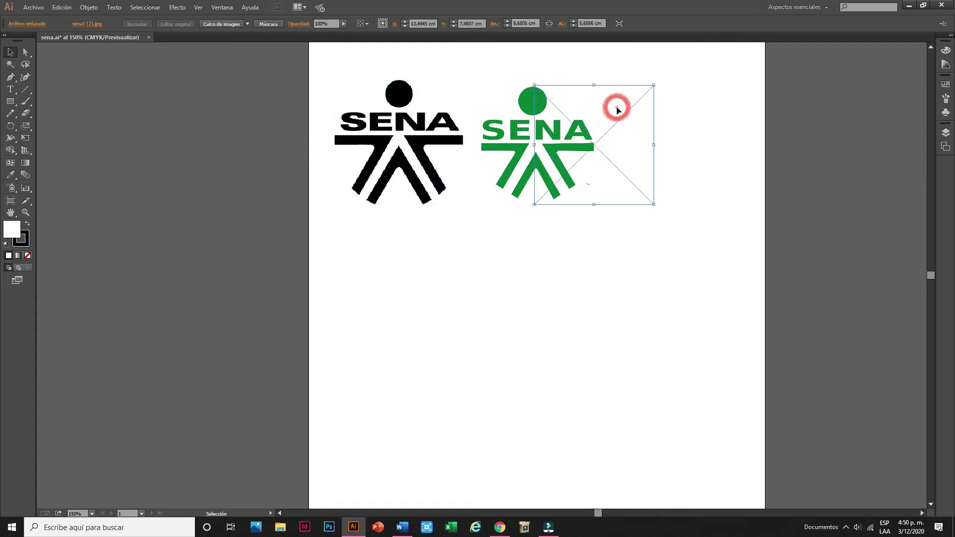
{"action": "left_click", "coordinate": [531, 114]}
{"action": "left_click_drag", "start_coordinate": [595, 87], "coordinate": [607, 81]}
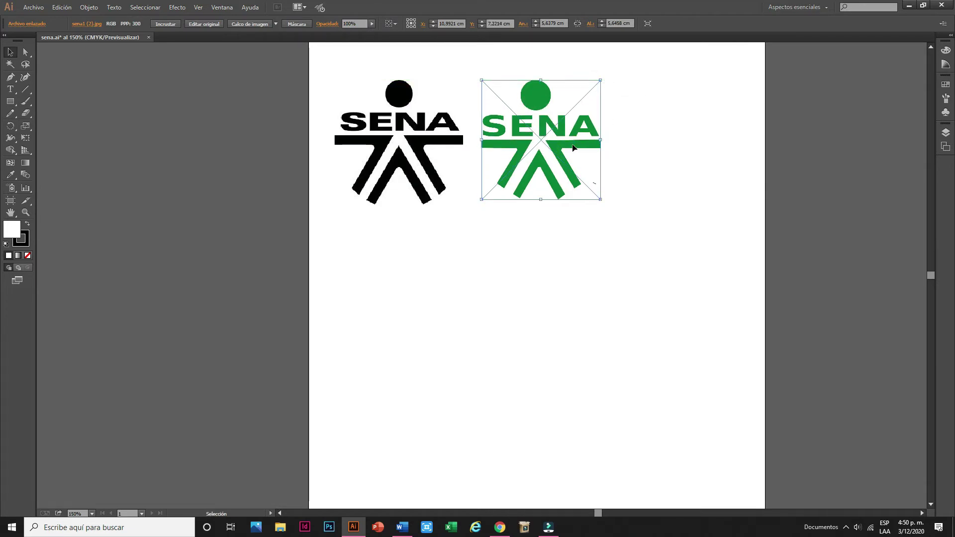
Step: Embed both the black and the green logo in the document, leaving nothing selected
{"action": "left_click", "coordinate": [437, 131]}
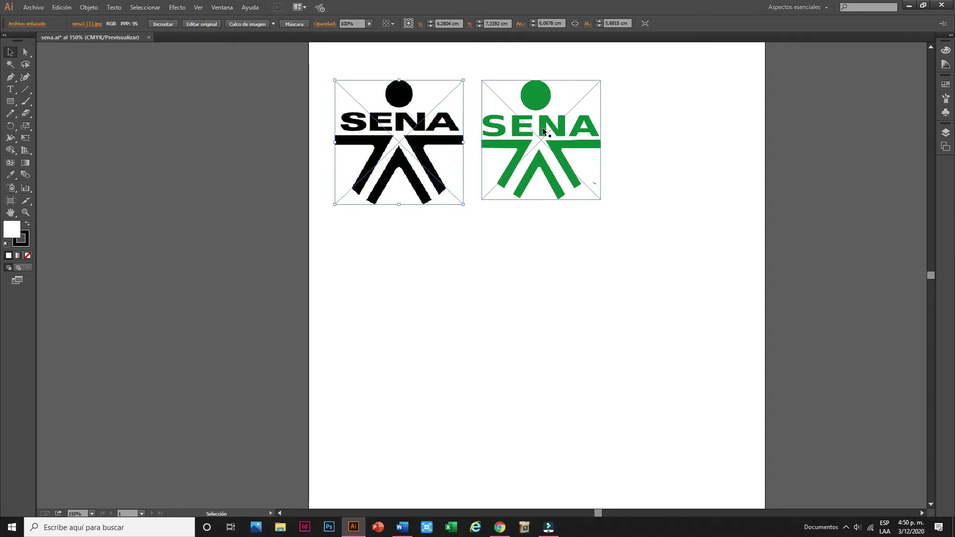
{"action": "left_click", "coordinate": [166, 23]}
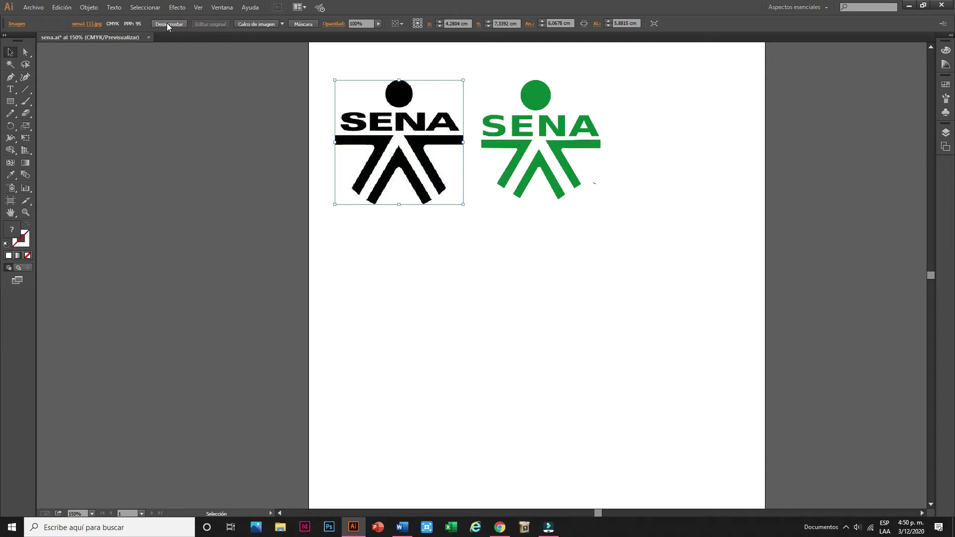
{"action": "left_click", "coordinate": [544, 98]}
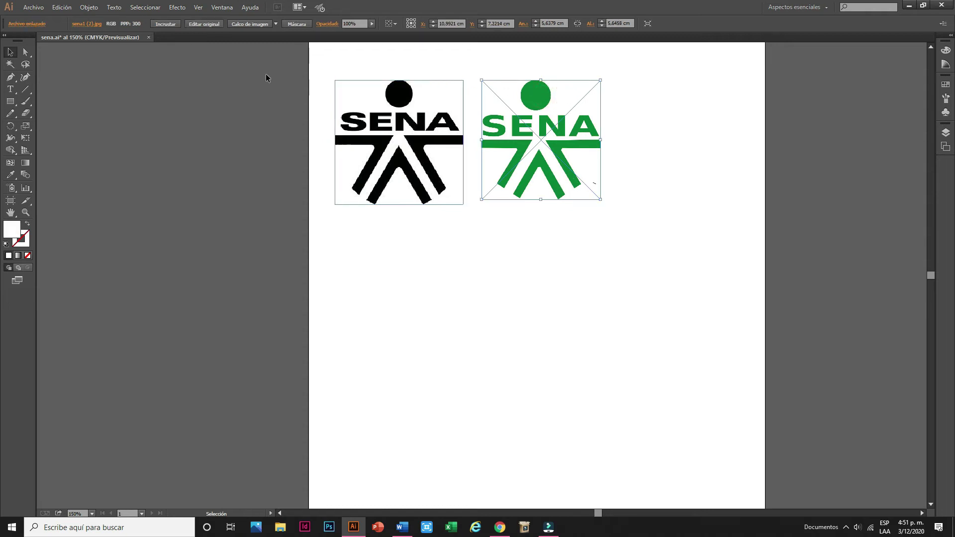
{"action": "left_click", "coordinate": [165, 23]}
{"action": "left_click", "coordinate": [427, 246]}
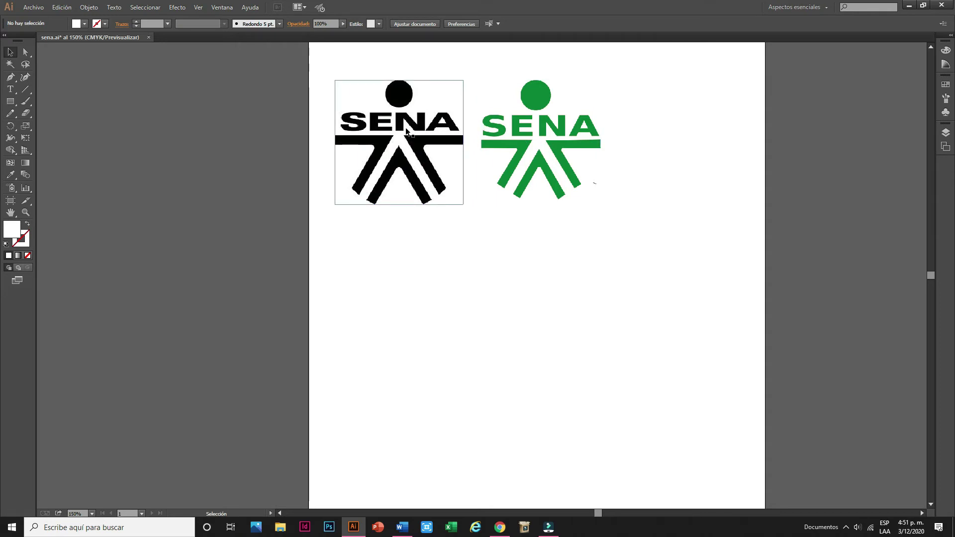
Step: Delete the empty placeholder of the missing link behind the black logo, returning the logo to its place beside the green one
{"action": "left_click_drag", "start_coordinate": [398, 93], "coordinate": [561, 237]}
{"action": "left_click_drag", "start_coordinate": [358, 68], "coordinate": [452, 223]}
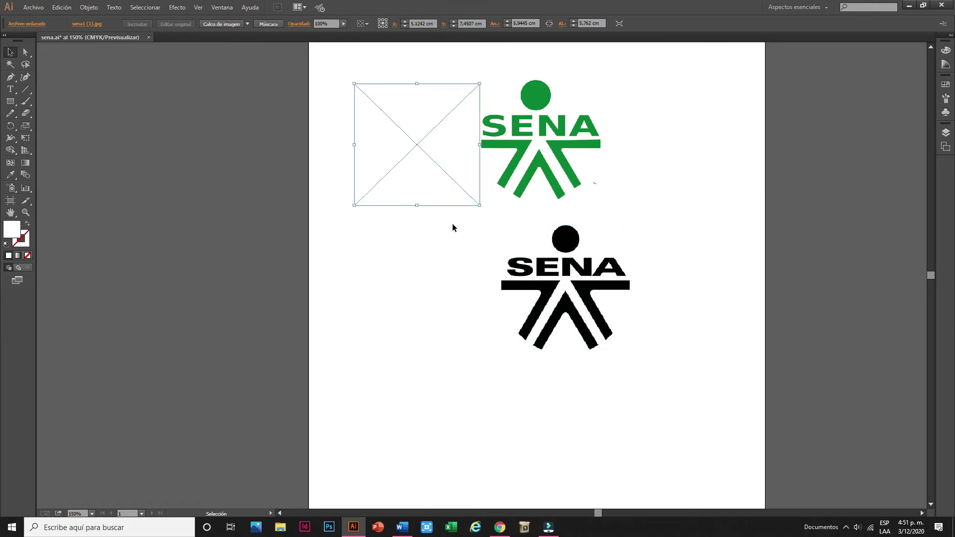
{"action": "key", "text": "Delete"}
{"action": "left_click_drag", "start_coordinate": [571, 248], "coordinate": [401, 105]}
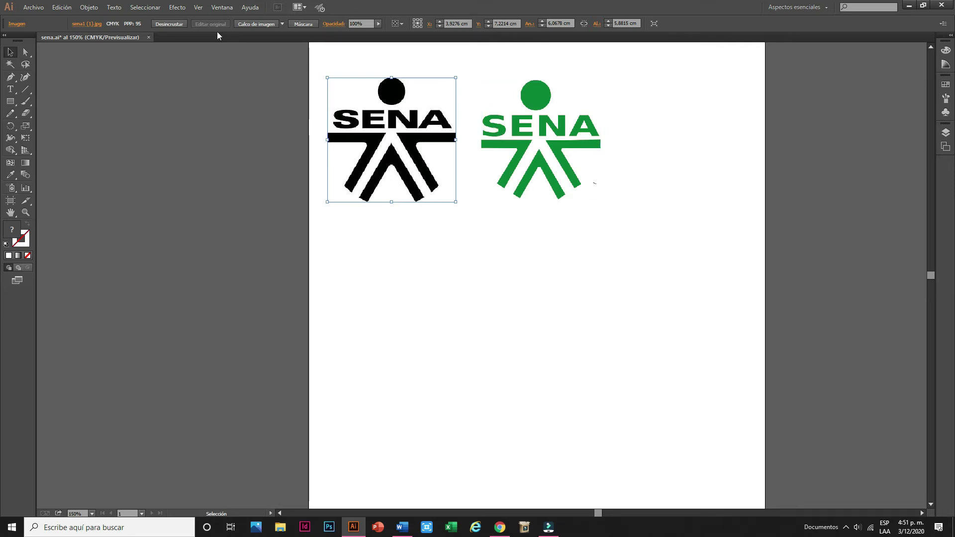
Step: Examine the details of both embedded logos in the Links panel, including format and location, and close the panel
{"action": "left_click", "coordinate": [219, 8]}
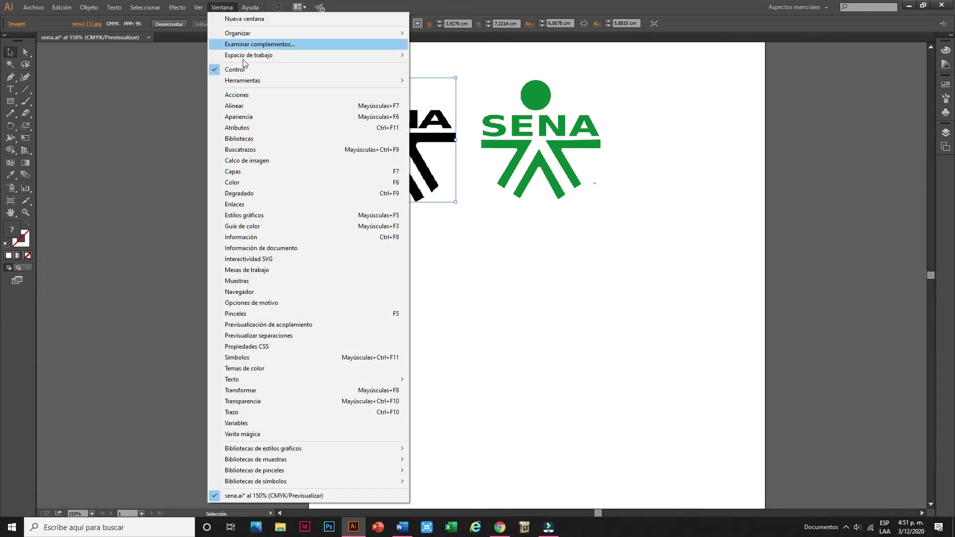
{"action": "left_click", "coordinate": [239, 204]}
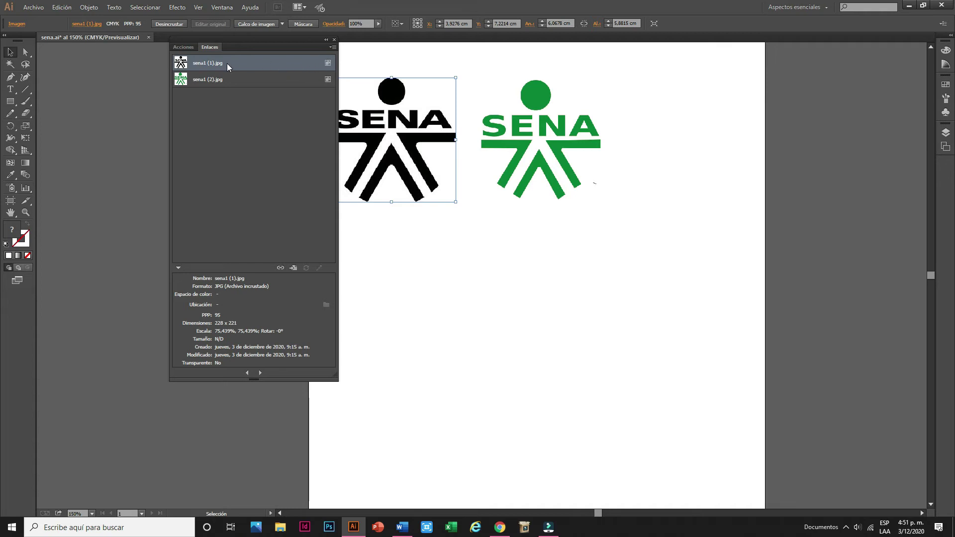
{"action": "left_click", "coordinate": [329, 63]}
{"action": "left_click", "coordinate": [232, 85]}
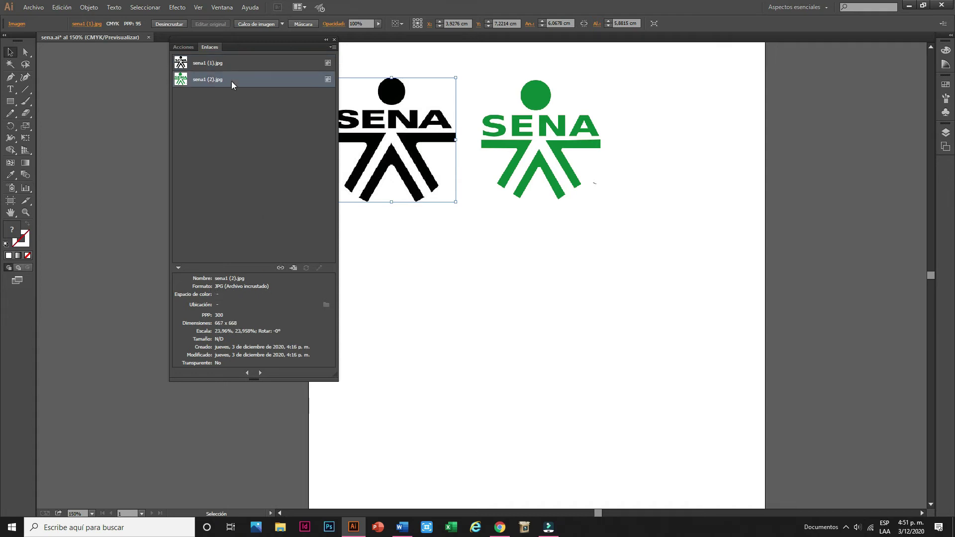
{"action": "left_click", "coordinate": [277, 294]}
{"action": "left_click", "coordinate": [383, 272]}
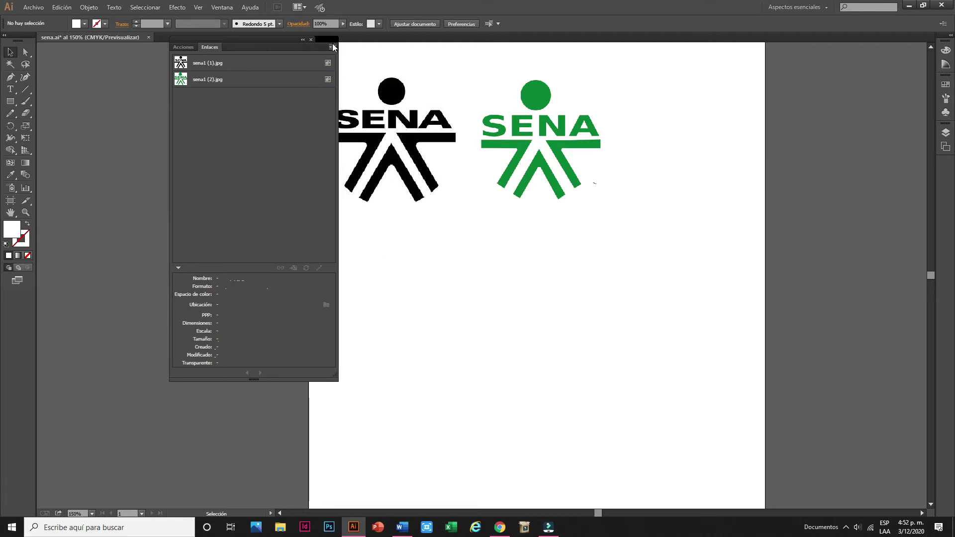
{"action": "left_click", "coordinate": [311, 39]}
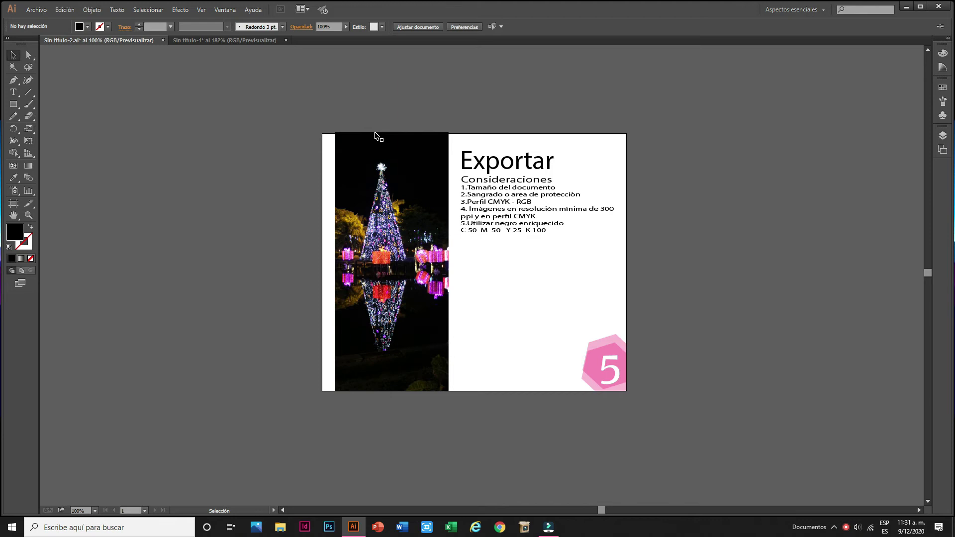
Step: In the Exportar document, resize the clipped Christmas tree photo to about 7.97 by 21.09 cm, fitting its upper edge to the artboard
{"action": "left_click", "coordinate": [535, 278]}
{"action": "left_click", "coordinate": [379, 147]}
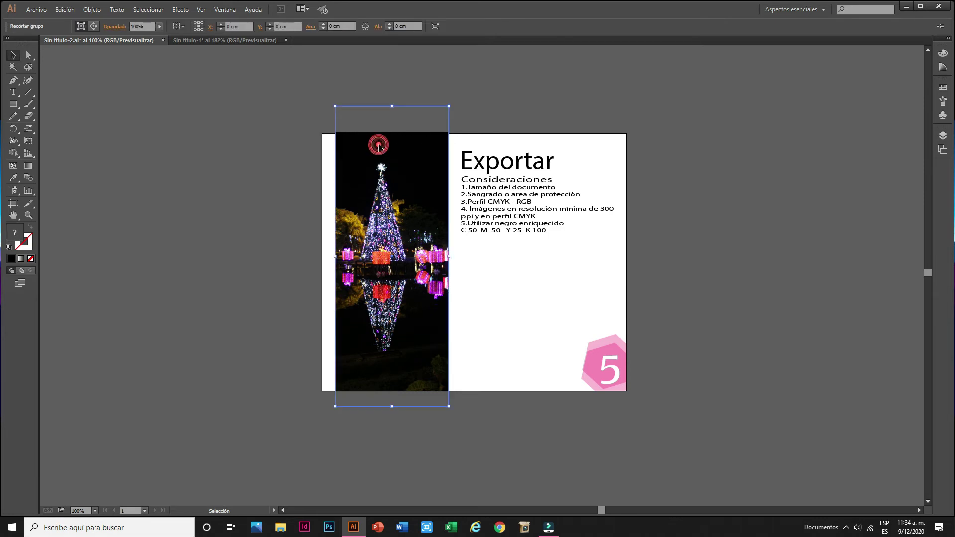
{"action": "left_click_drag", "start_coordinate": [447, 107], "coordinate": [448, 108]}
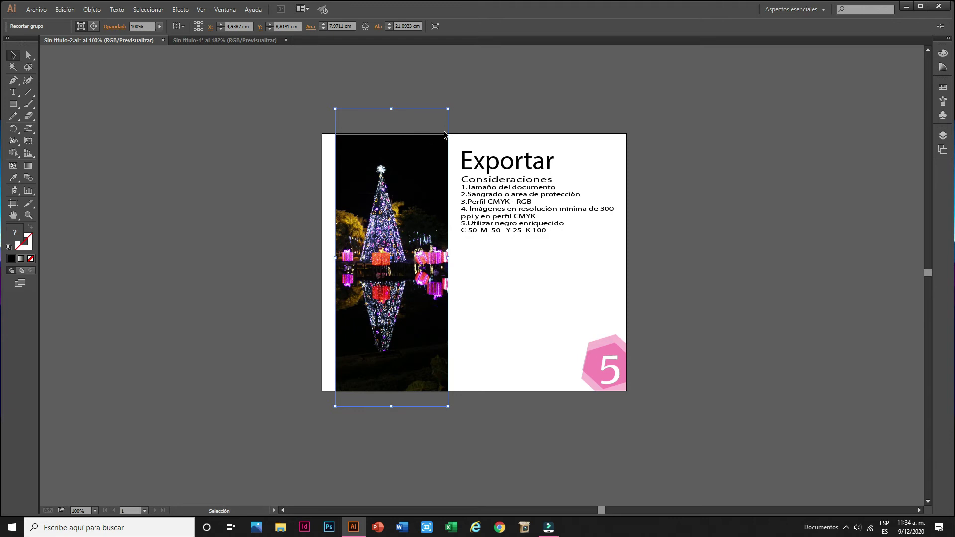
{"action": "left_click", "coordinate": [239, 115]}
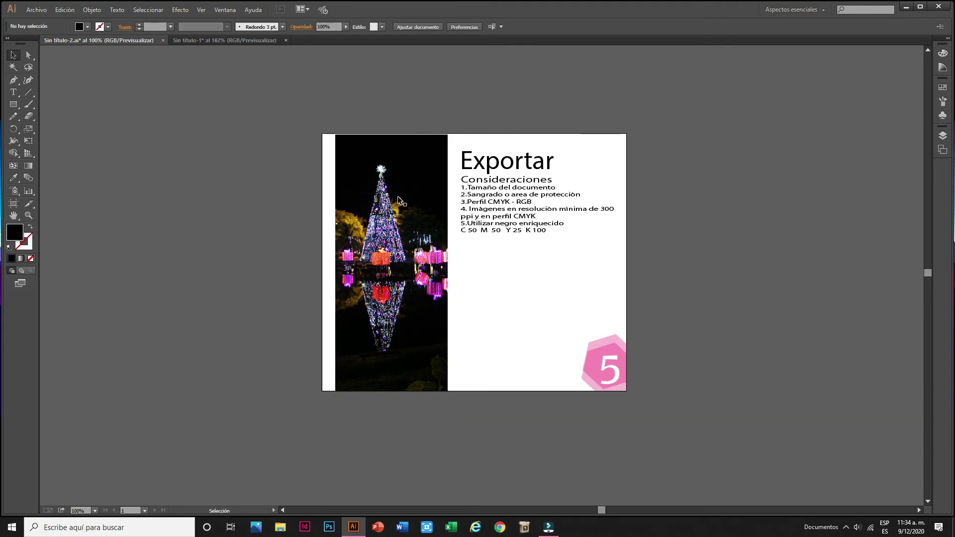
Step: Set the document bleed to 3 mm on all four sides and the units to millimetres
{"action": "left_click", "coordinate": [34, 10]}
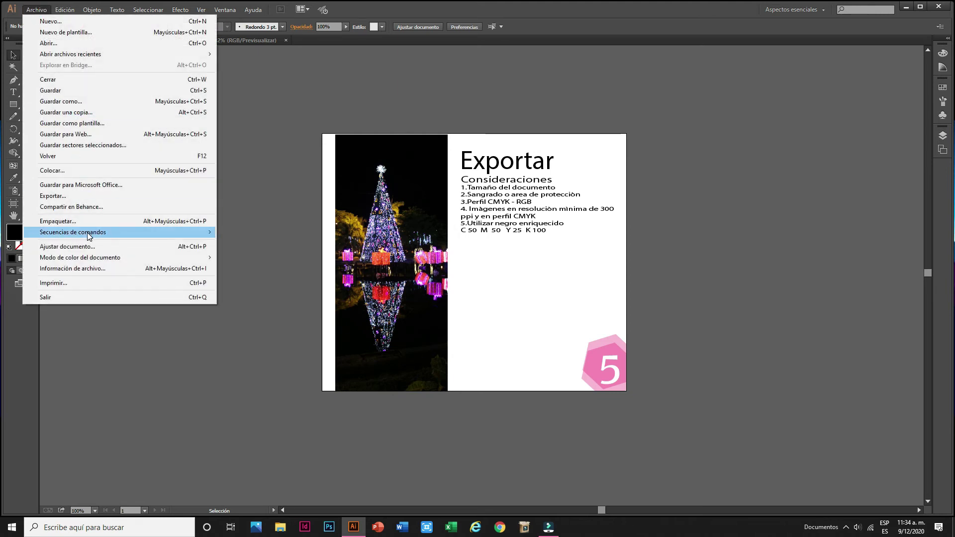
{"action": "left_click", "coordinate": [91, 246]}
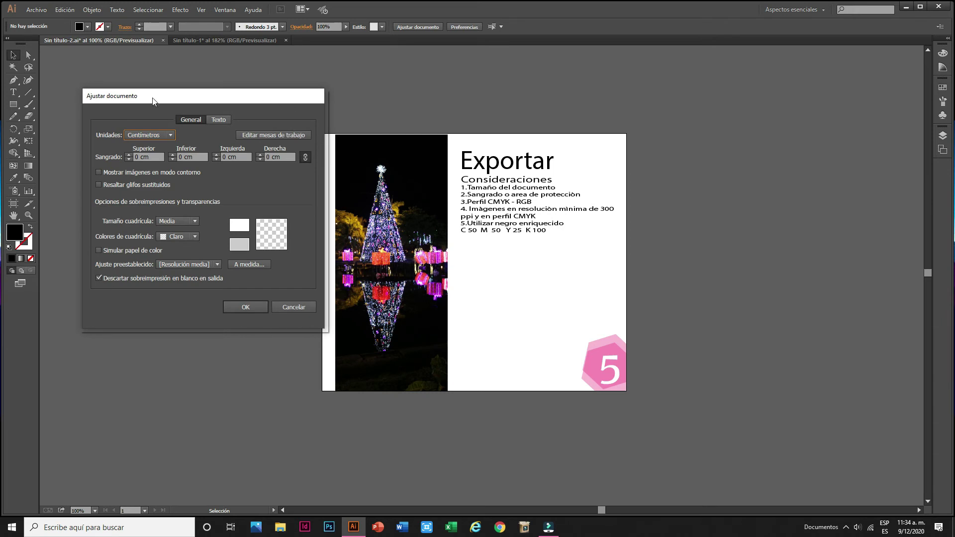
{"action": "left_click", "coordinate": [128, 155]}
{"action": "left_click", "coordinate": [128, 155]}
{"action": "left_click", "coordinate": [128, 154]}
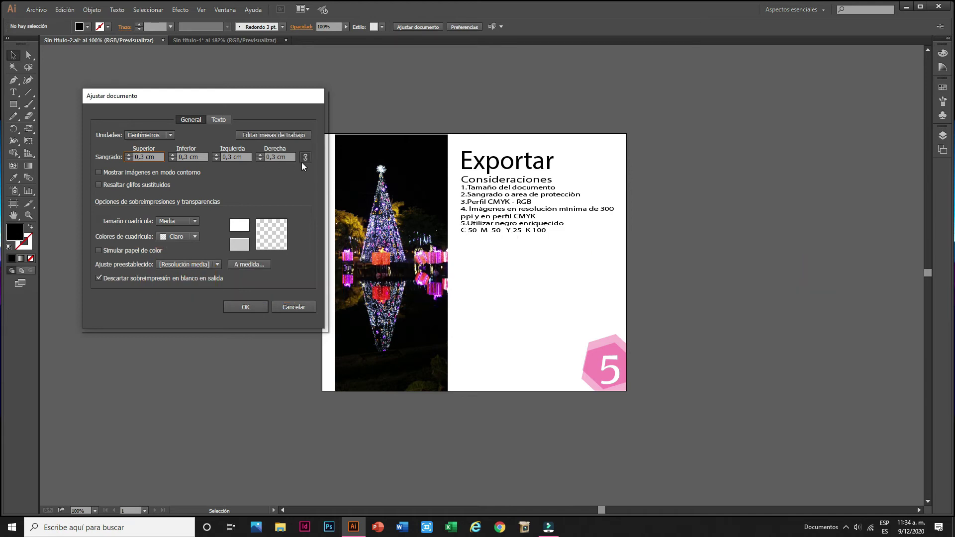
{"action": "key", "text": "shift+Tab"}
{"action": "key", "text": "Up"}
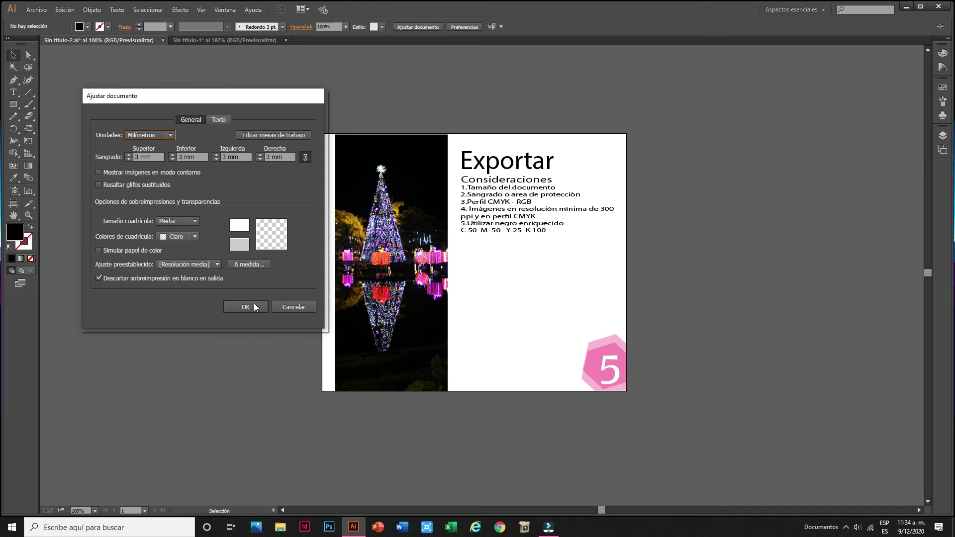
{"action": "left_click", "coordinate": [253, 306]}
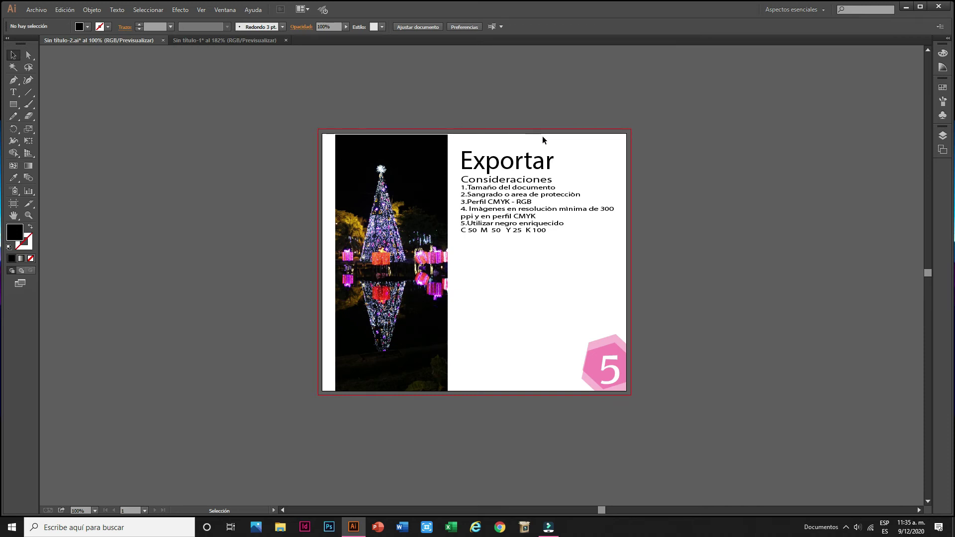
Step: Enlarge the clipped Christmas tree photo to about 83.9 by 217.6 mm so its upper and lower edges extend into the bleed
{"action": "left_click", "coordinate": [401, 143]}
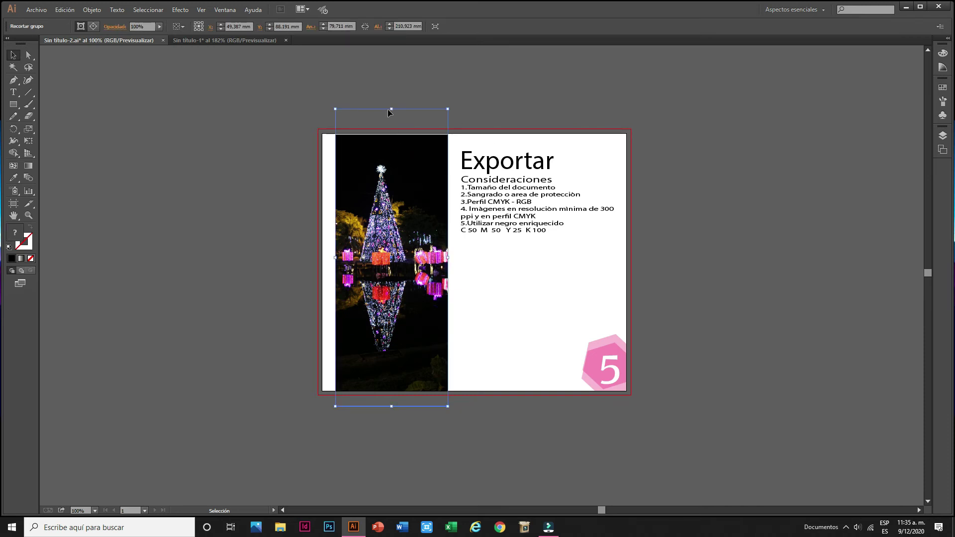
{"action": "left_click_drag", "start_coordinate": [335, 109], "coordinate": [333, 102]}
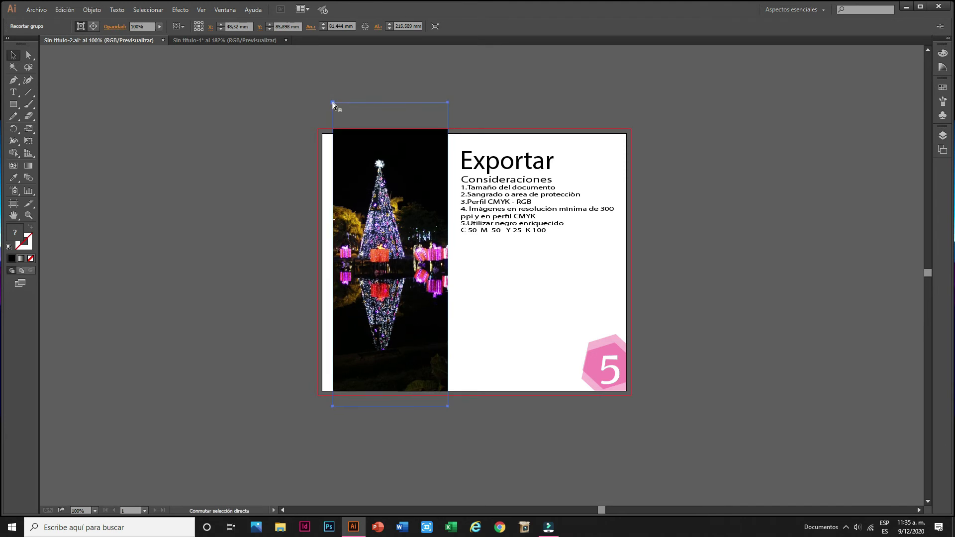
{"action": "left_click", "coordinate": [448, 407], "text": "shift"}
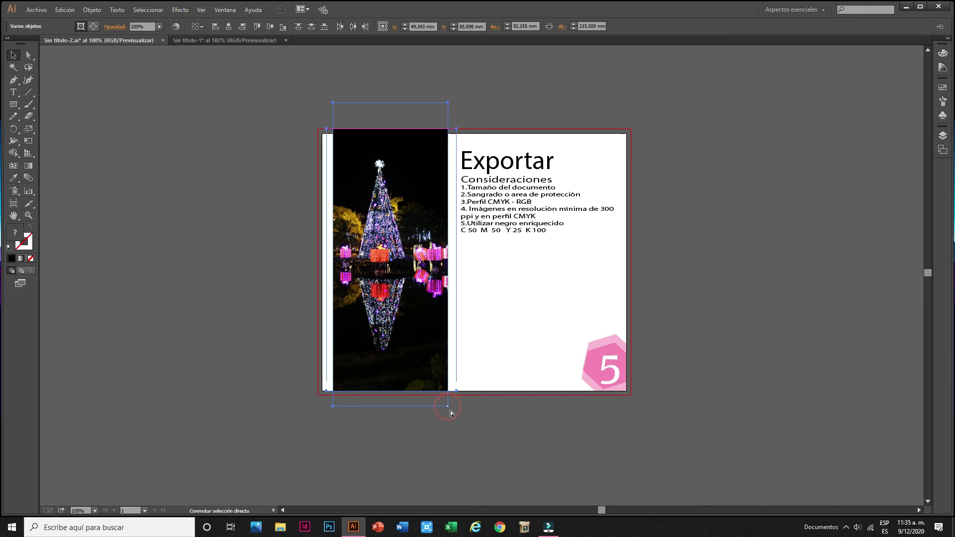
{"action": "left_click_drag", "start_coordinate": [456, 407], "coordinate": [460, 409]}
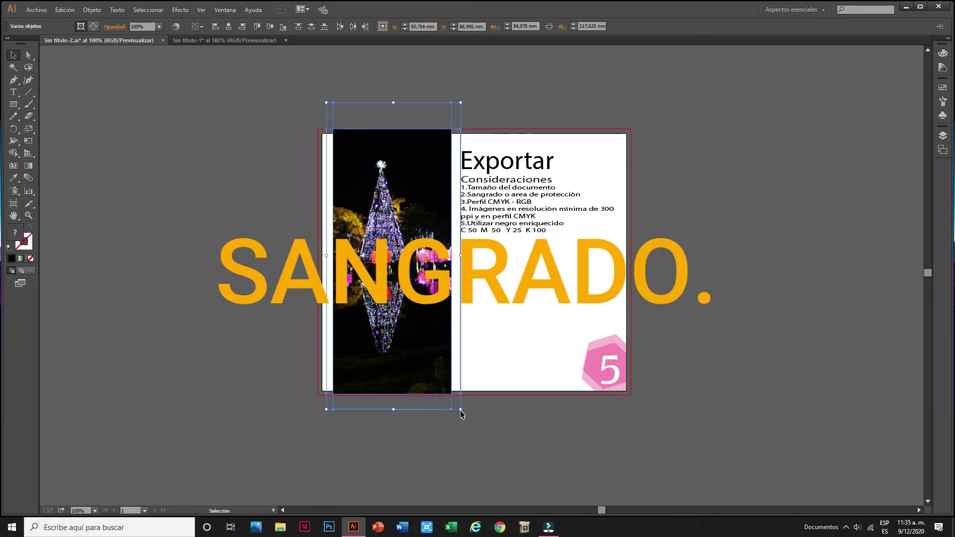
{"action": "left_click", "coordinate": [480, 426]}
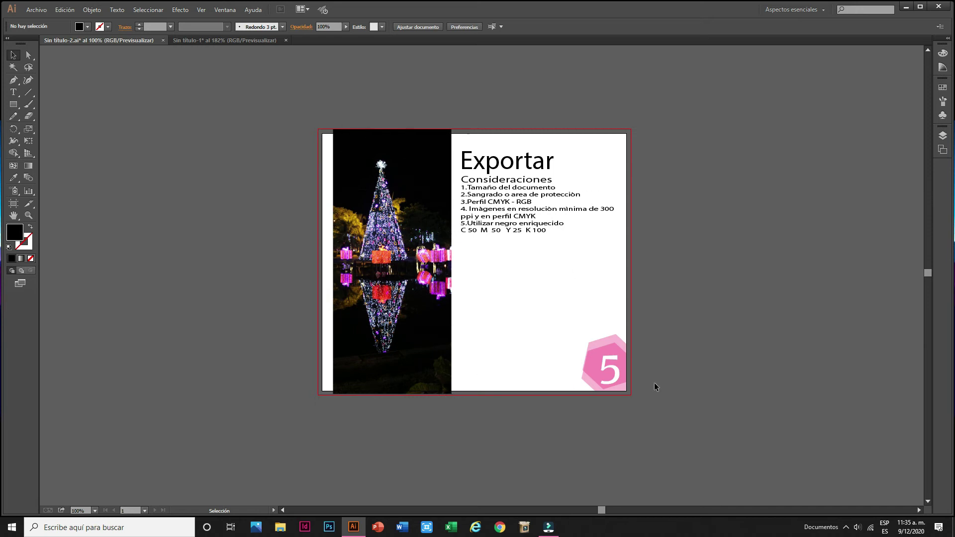
Step: Enlarge the clipped pink hexagon with the number 5 so it extends past the artboard corner to the bleed line
{"action": "left_click", "coordinate": [623, 389]}
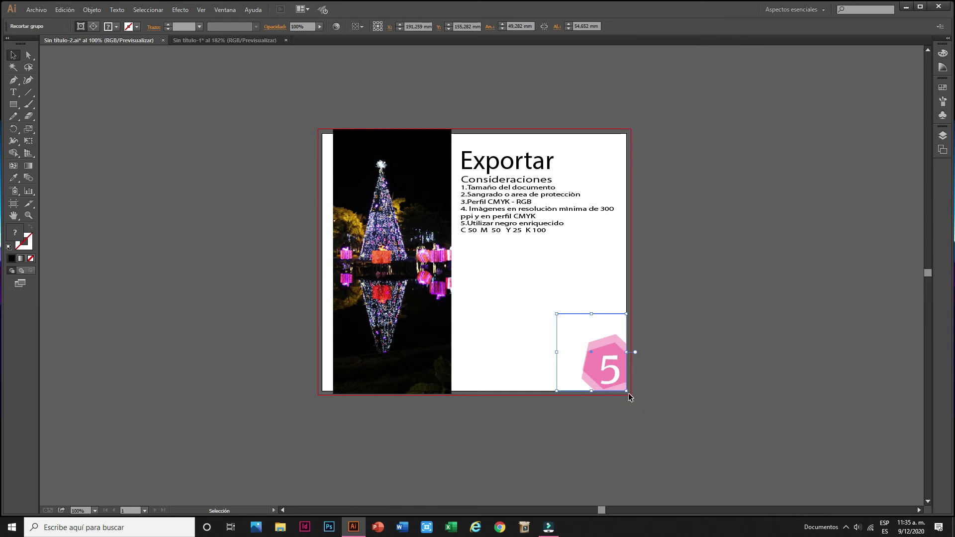
{"action": "mouse_move", "coordinate": [626, 391]}
{"action": "left_mouse_down"}
{"action": "mouse_move", "coordinate": [654, 404]}
{"action": "mouse_move", "coordinate": [635, 399]}
{"action": "left_mouse_up"}
{"action": "left_click", "coordinate": [654, 399]}
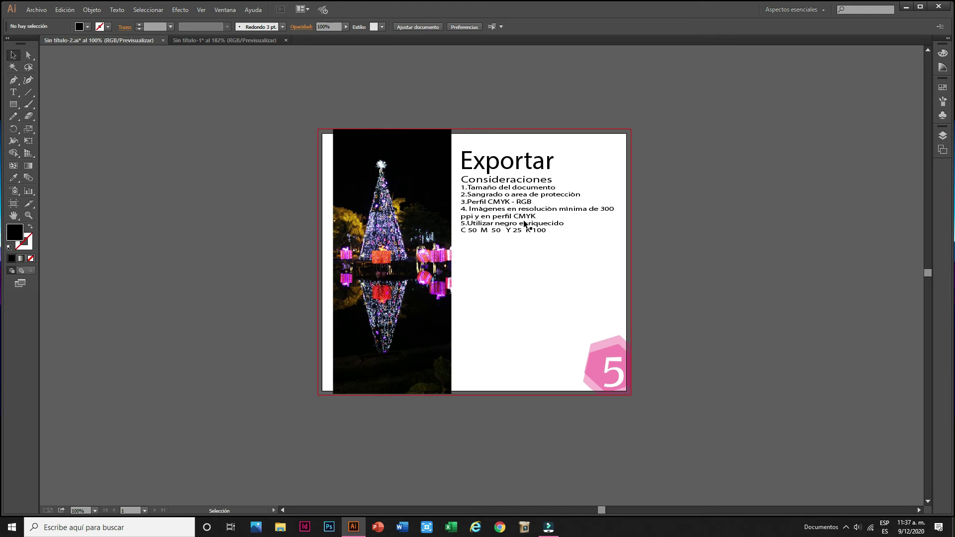
Step: Delete the word "enriquecido" from item 5 of the considerations list and select the CMYK values line below it
{"action": "left_click", "coordinate": [416, 195]}
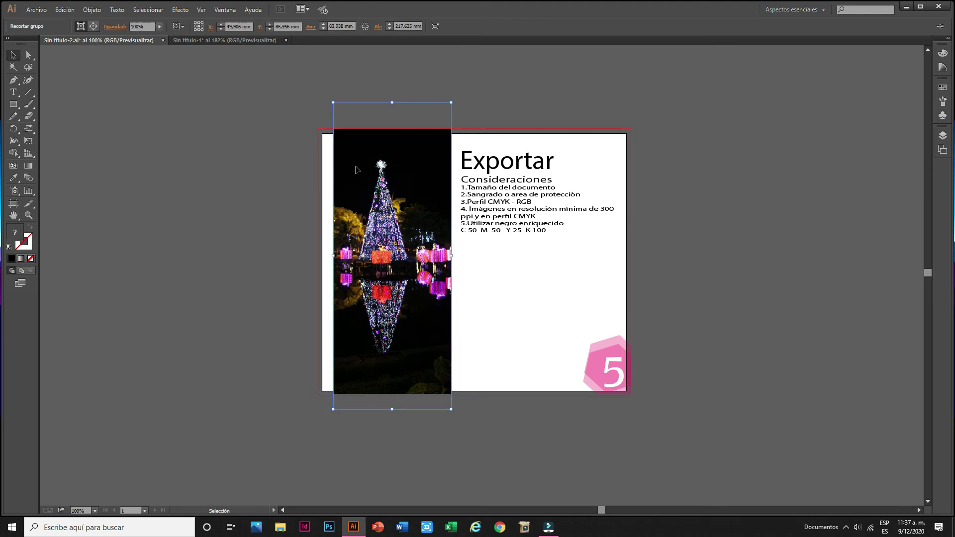
{"action": "key", "text": "ctrl+shift+a"}
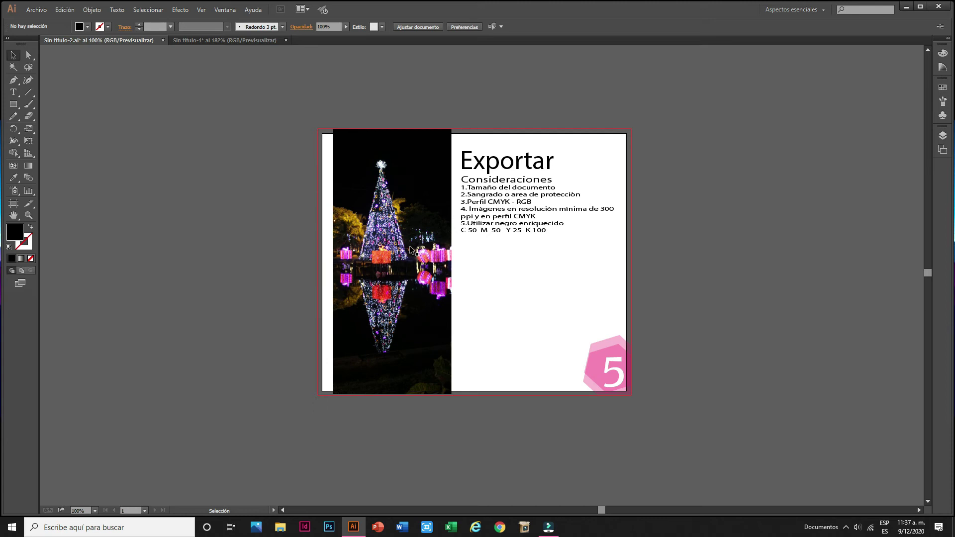
{"action": "key", "text": "t"}
{"action": "left_click_drag", "start_coordinate": [517, 224], "coordinate": [574, 225]}
{"action": "key", "text": "BackSpace"}
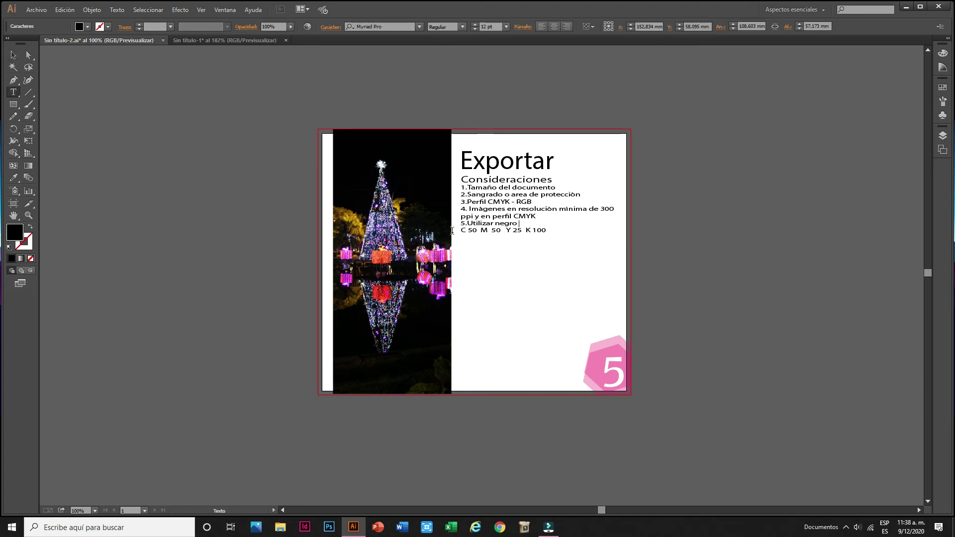
{"action": "left_click_drag", "start_coordinate": [462, 231], "coordinate": [547, 231]}
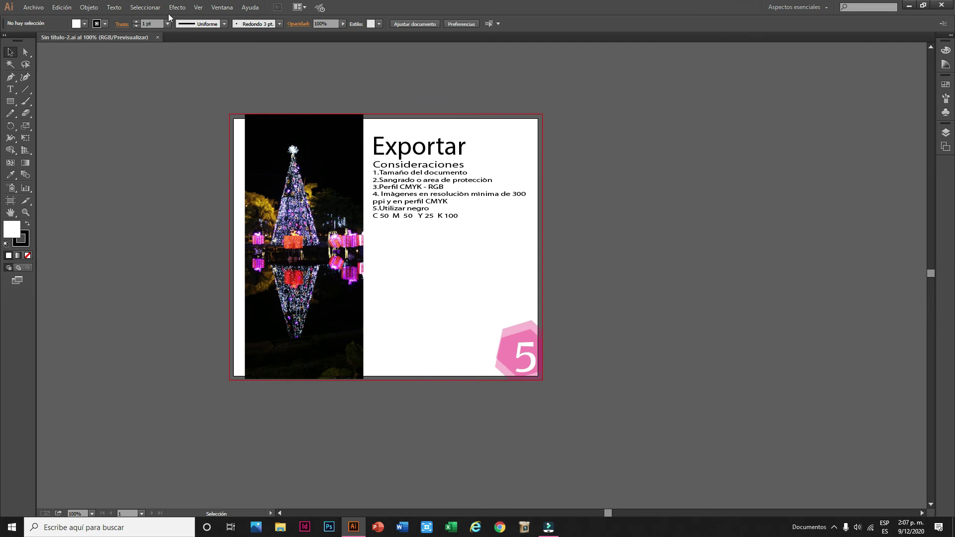
Step: Start saving the document under a new name, choosing the Escritorio folder and the file name navidad
{"action": "left_click", "coordinate": [40, 10]}
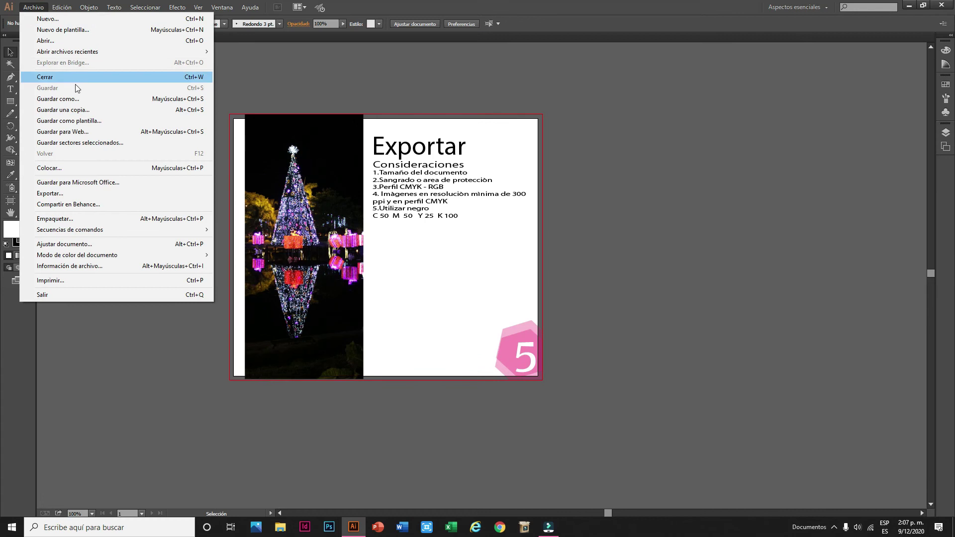
{"action": "left_click", "coordinate": [80, 99]}
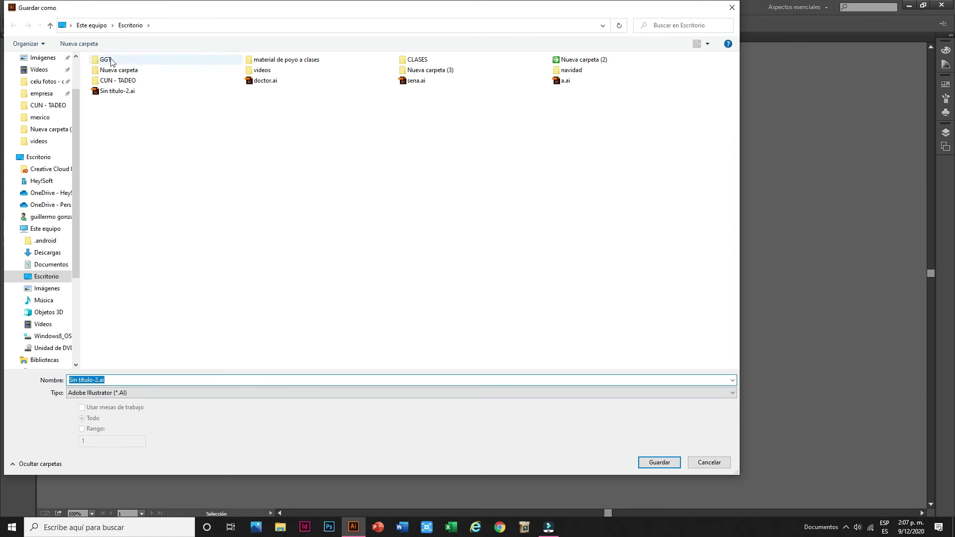
{"action": "left_click", "coordinate": [40, 157]}
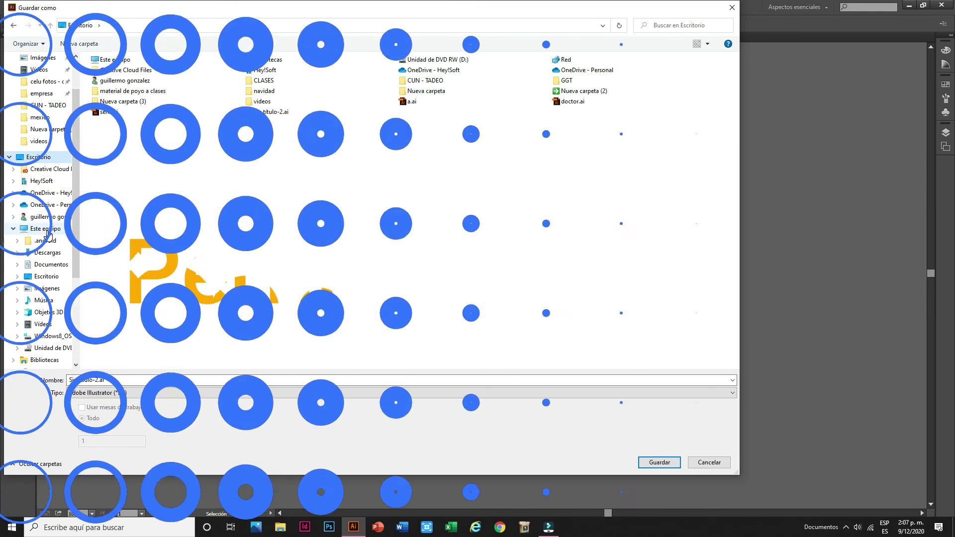
{"action": "left_click", "coordinate": [51, 267]}
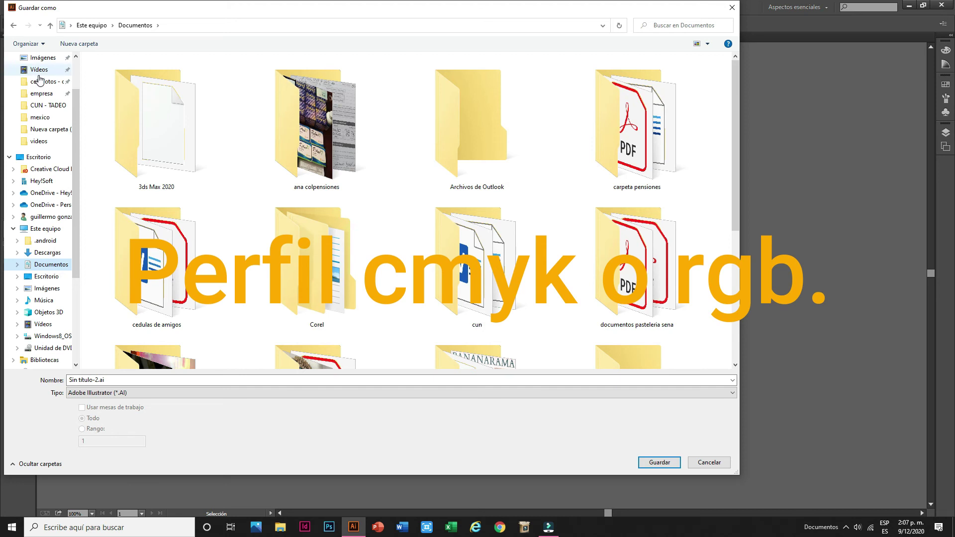
{"action": "left_click", "coordinate": [35, 159]}
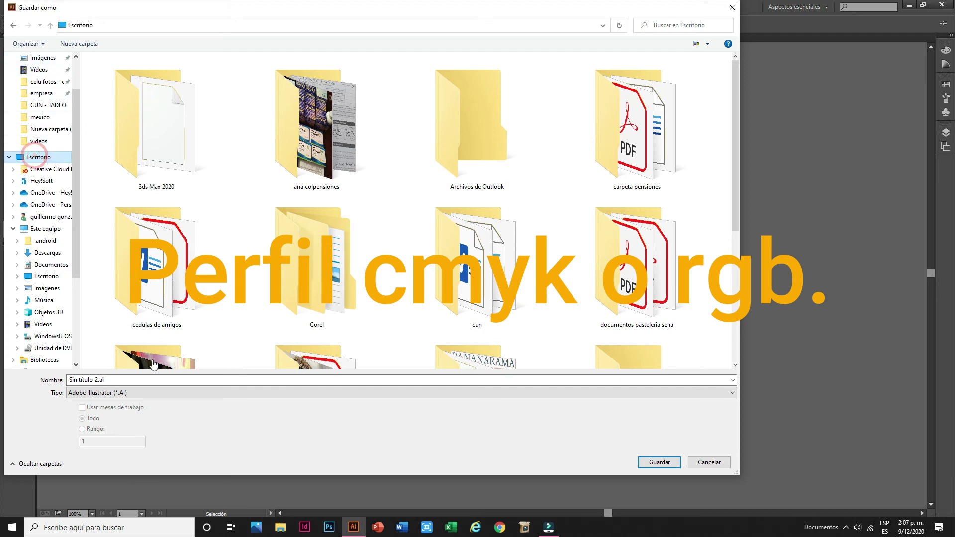
{"action": "left_click_drag", "start_coordinate": [105, 380], "coordinate": [45, 385]}
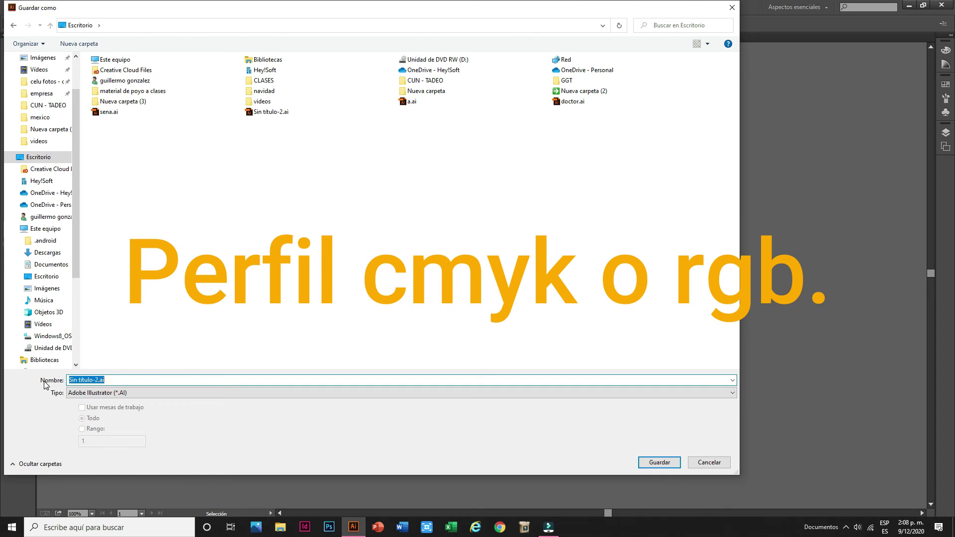
{"action": "type", "text": "NAVIDAD"}
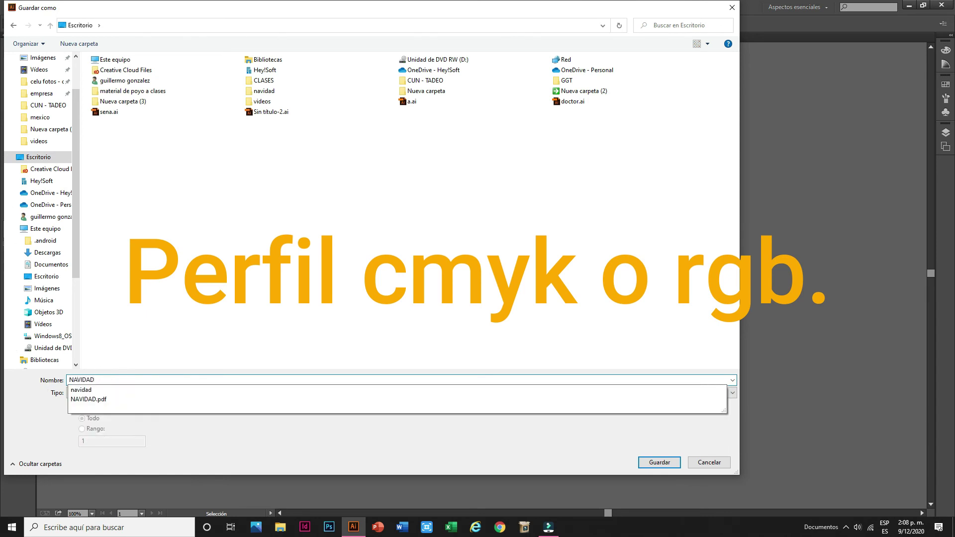
{"action": "left_click", "coordinate": [85, 390]}
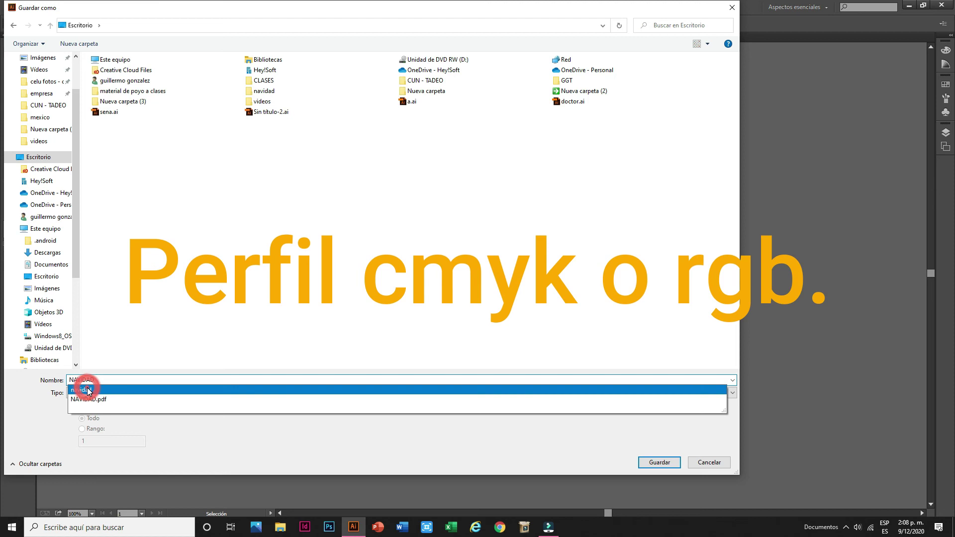
Step: Choose Adobe PDF as the file type and apply the [Impresión de alta calidad] preset
{"action": "left_click", "coordinate": [131, 393]}
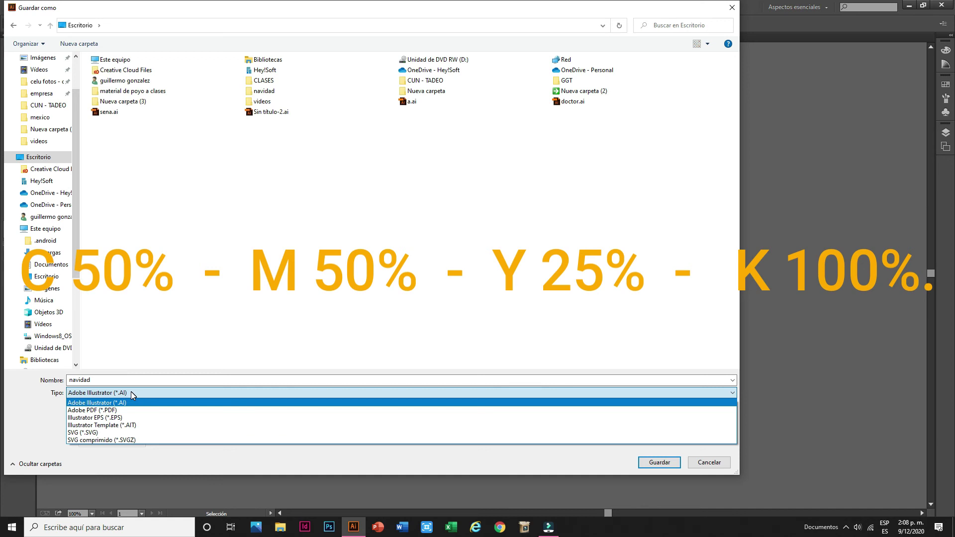
{"action": "left_click", "coordinate": [109, 411]}
{"action": "key", "text": "Return"}
{"action": "left_click", "coordinate": [442, 140]}
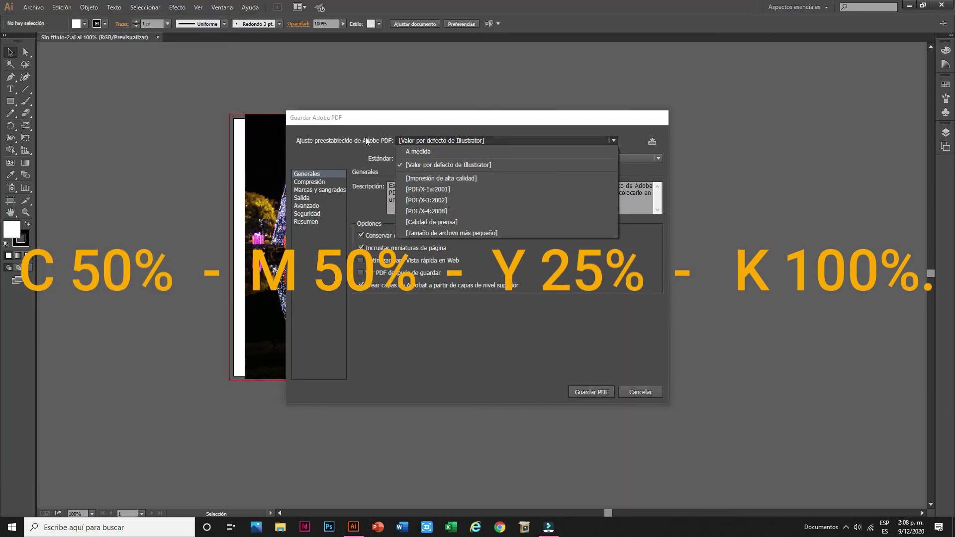
{"action": "left_click", "coordinate": [433, 179]}
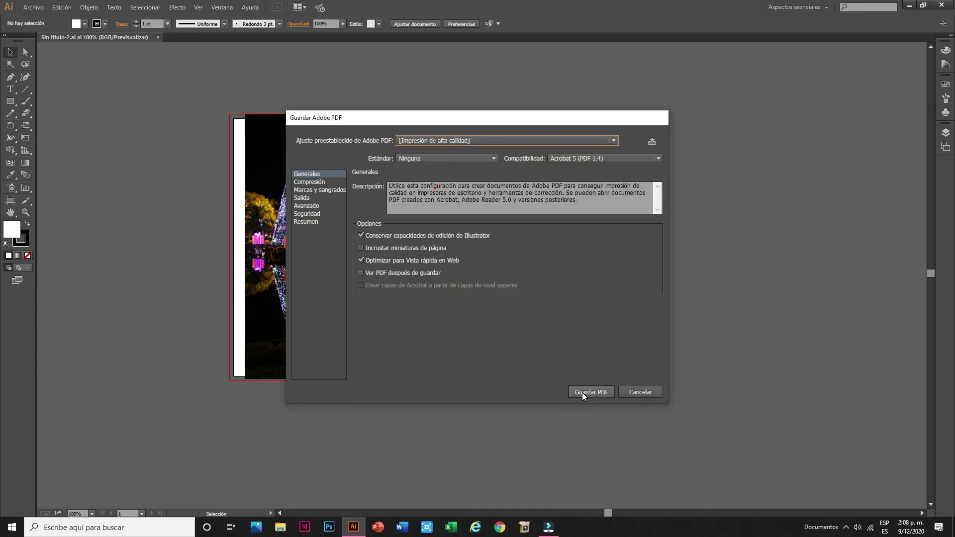
Step: Review the PDF's compression, marks and bleeds, output, advanced and summary settings, and save the PDF
{"action": "left_click", "coordinate": [311, 183]}
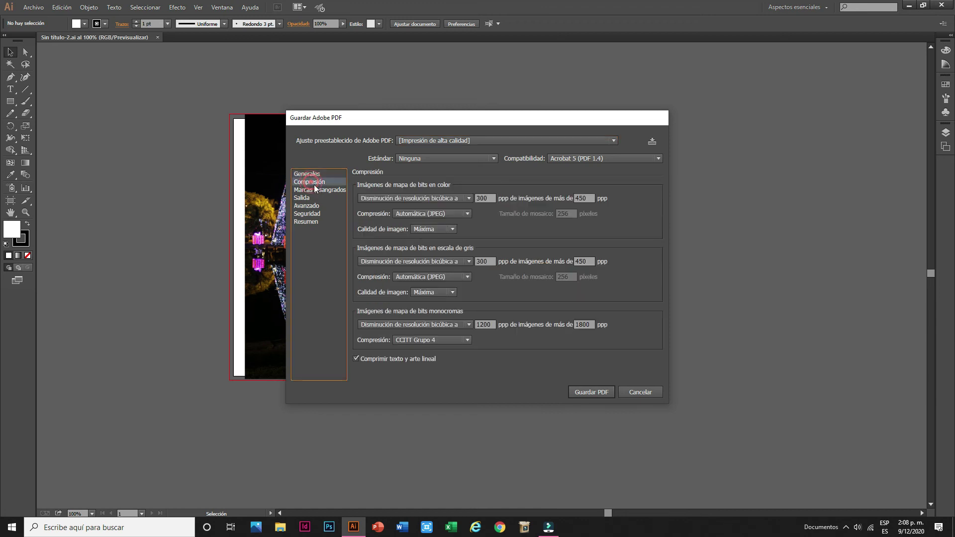
{"action": "left_click", "coordinate": [315, 189]}
{"action": "left_click", "coordinate": [304, 198]}
{"action": "left_click", "coordinate": [306, 205]}
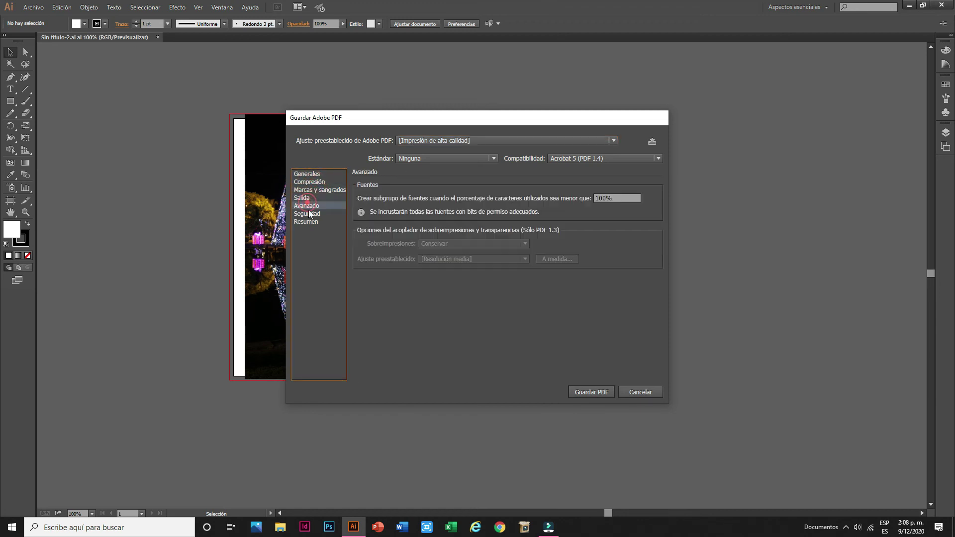
{"action": "left_click", "coordinate": [306, 221]}
{"action": "left_click", "coordinate": [307, 173]}
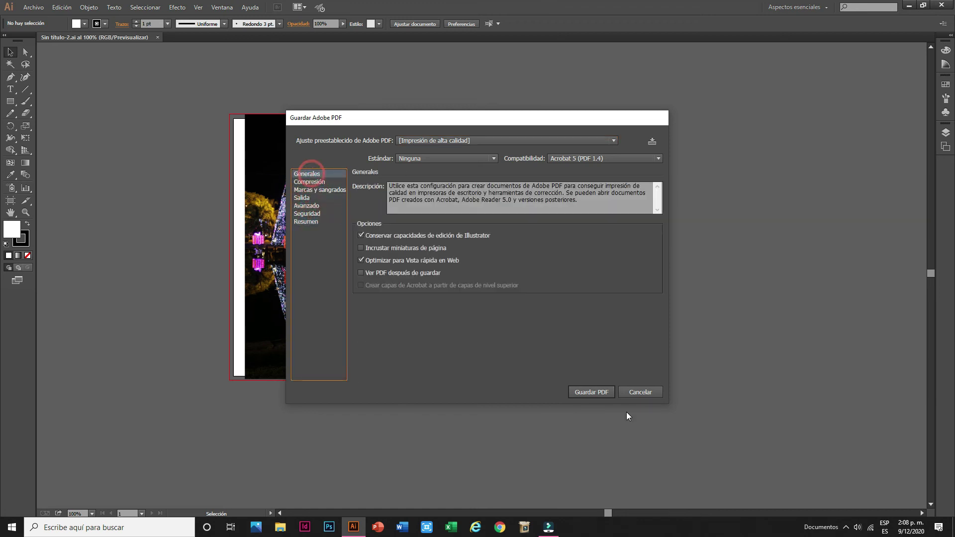
{"action": "left_click", "coordinate": [601, 391]}
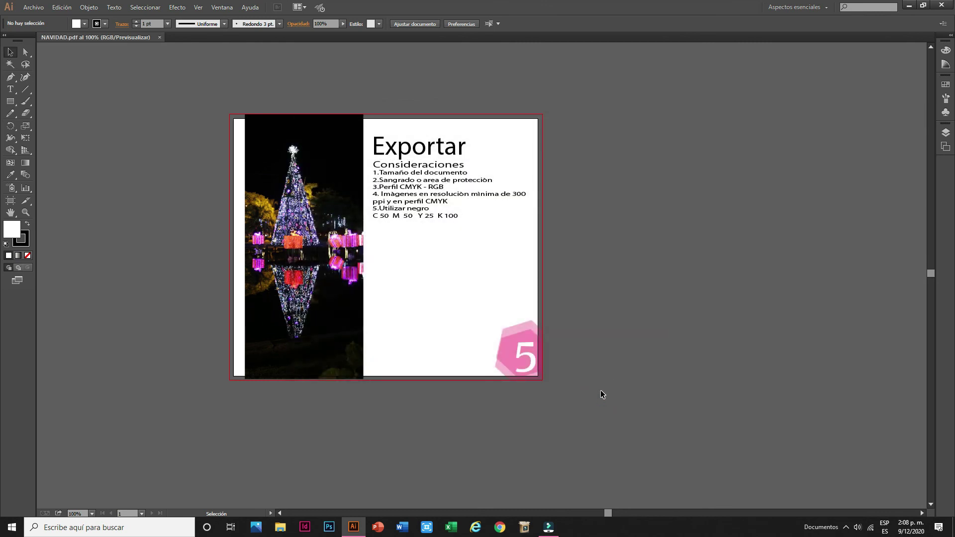
Step: Examine the image formats offered by Save for Web and close it without saving
{"action": "left_click", "coordinate": [37, 8]}
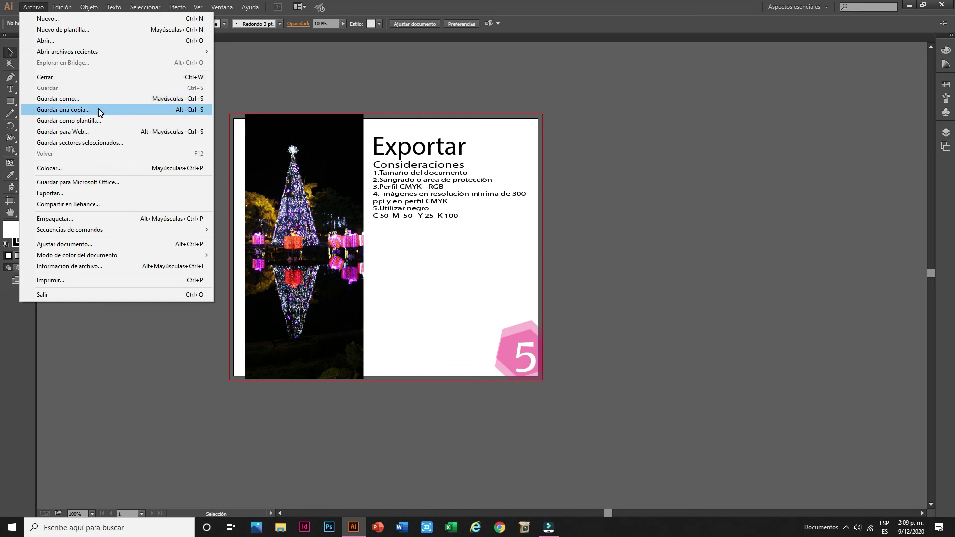
{"action": "left_click", "coordinate": [97, 131]}
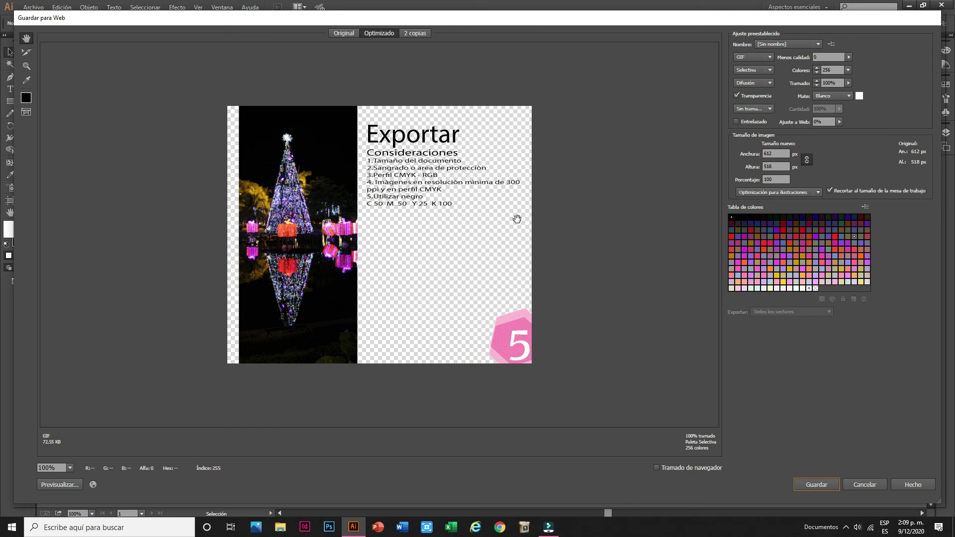
{"action": "left_click", "coordinate": [768, 58]}
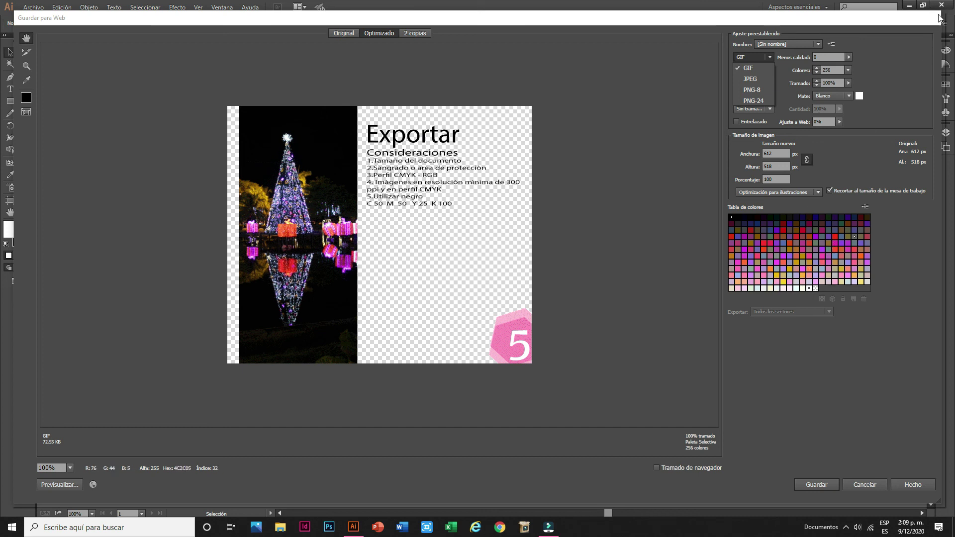
{"action": "left_click", "coordinate": [886, 485]}
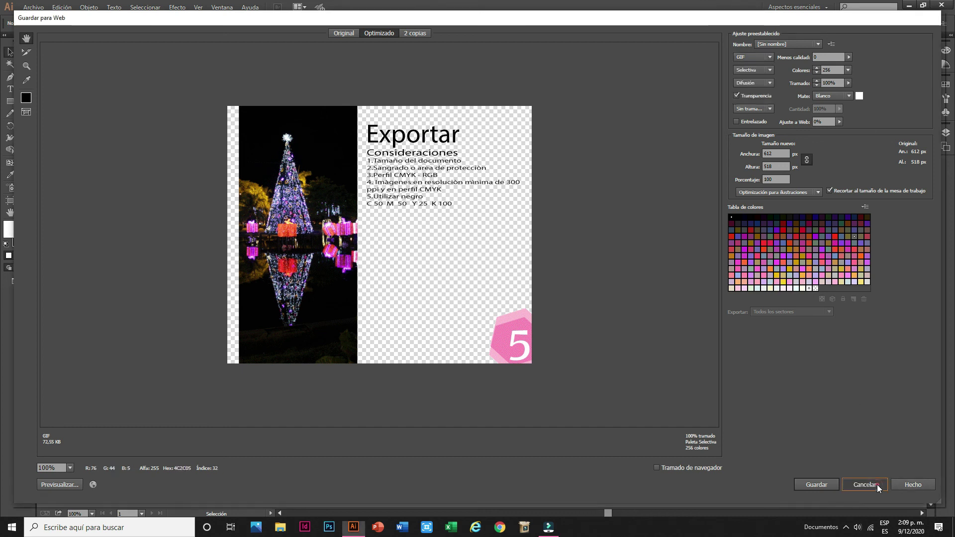
{"action": "left_click", "coordinate": [876, 484]}
Step: Export the page to the Escritorio folder as NAVIDAD.dxf in AutoCAD interchange format, accepting the preset DXF/DWG options
{"action": "left_click", "coordinate": [34, 7]}
{"action": "left_click", "coordinate": [49, 193]}
{"action": "left_click", "coordinate": [204, 393]}
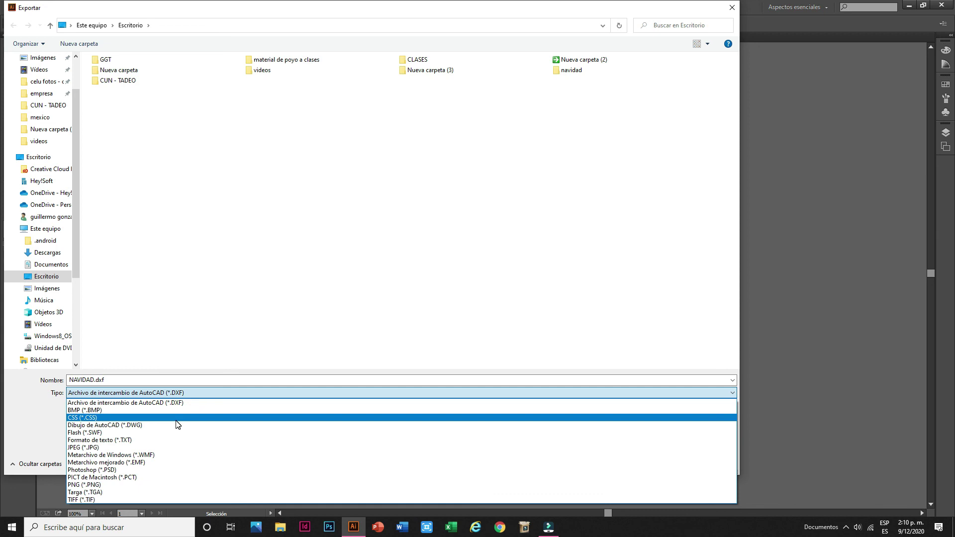
{"action": "left_click", "coordinate": [689, 317]}
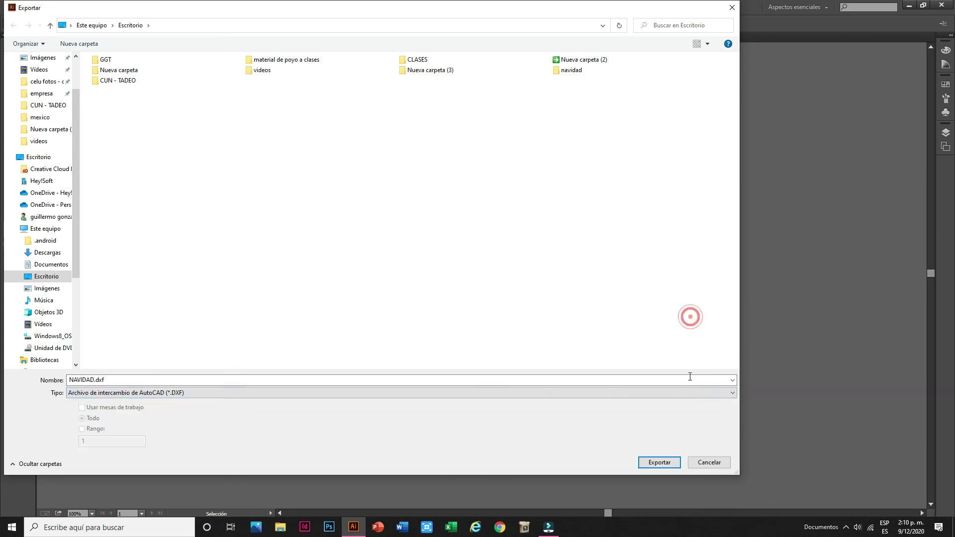
{"action": "left_click", "coordinate": [654, 466]}
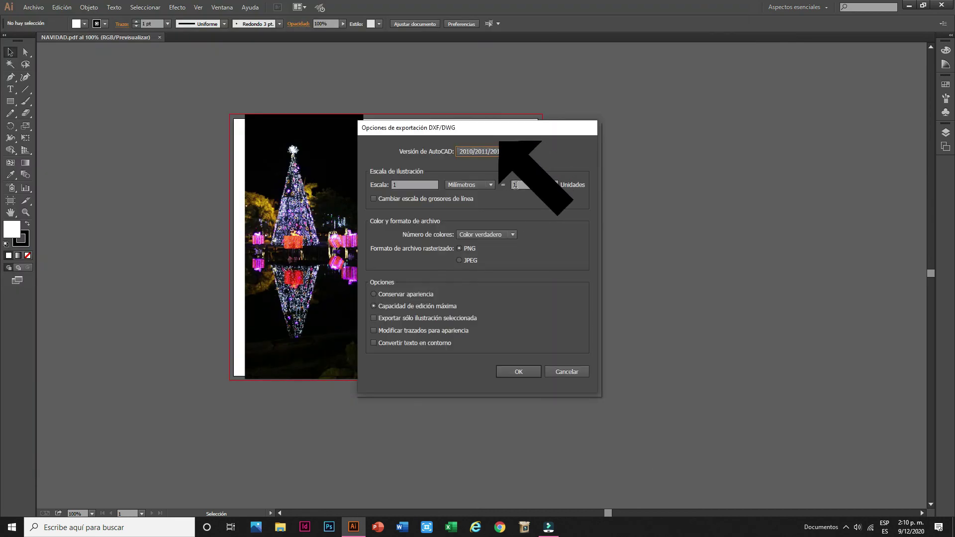
{"action": "left_click", "coordinate": [523, 369]}
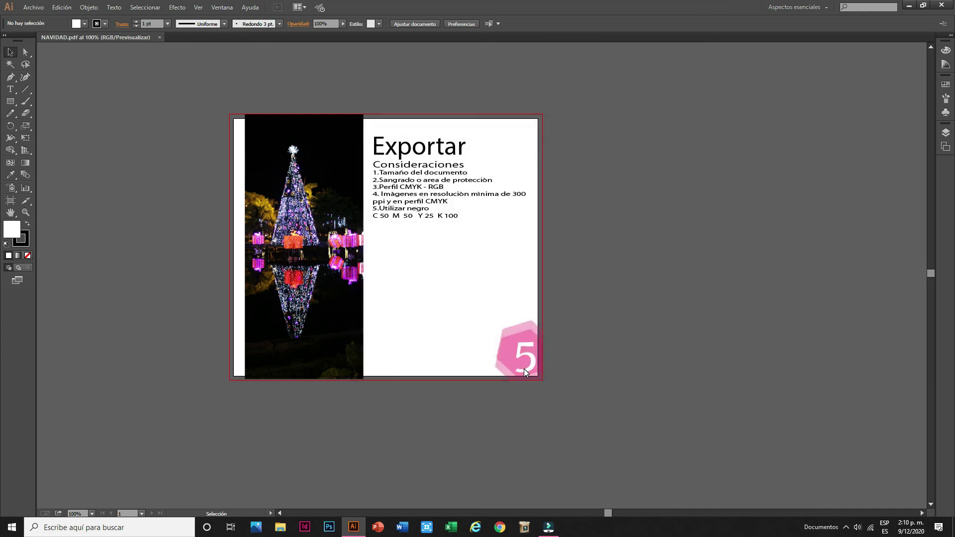